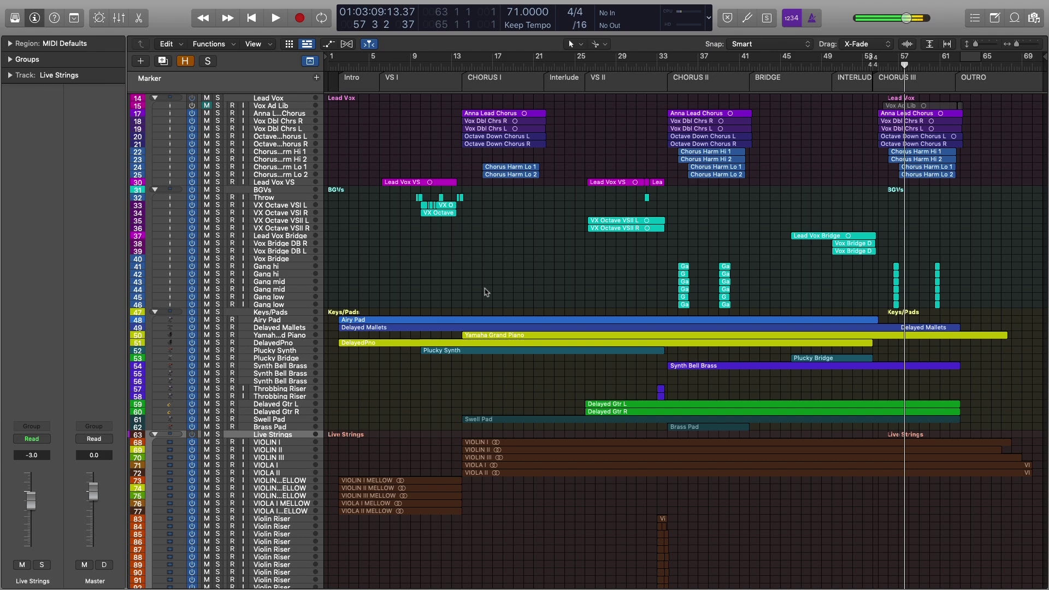
Browse the track list and select the Violin Riser track
scroll(422, 309, "down", 8)
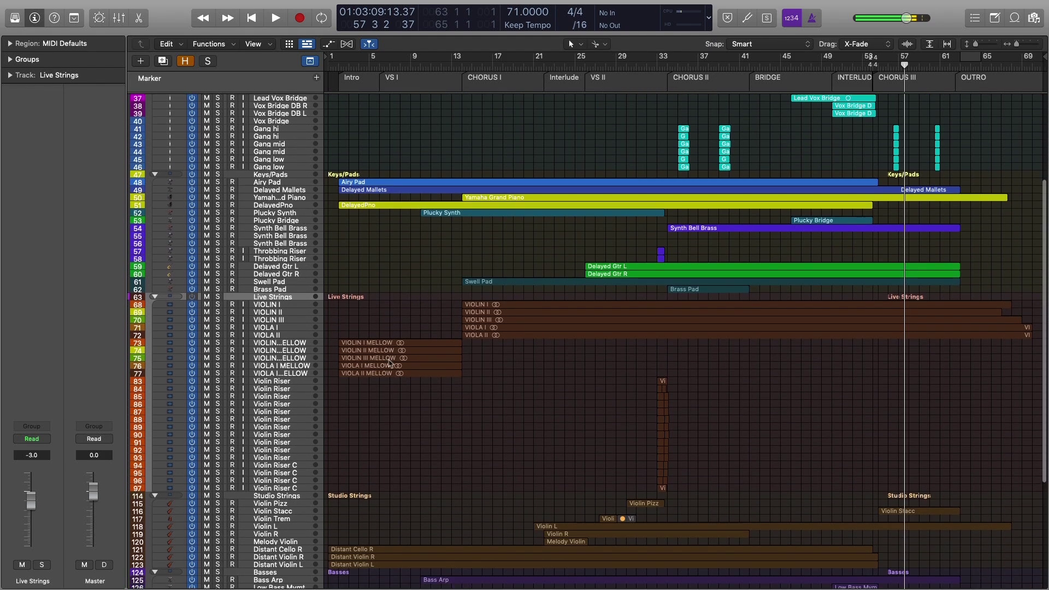
left_click(288, 397)
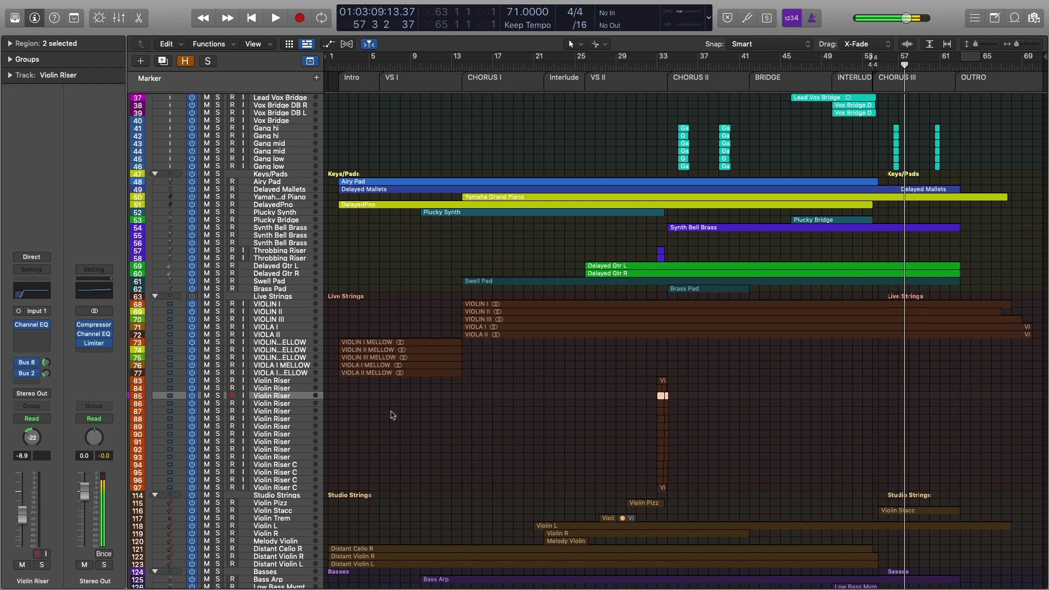
scroll(390, 412, "up", 4)
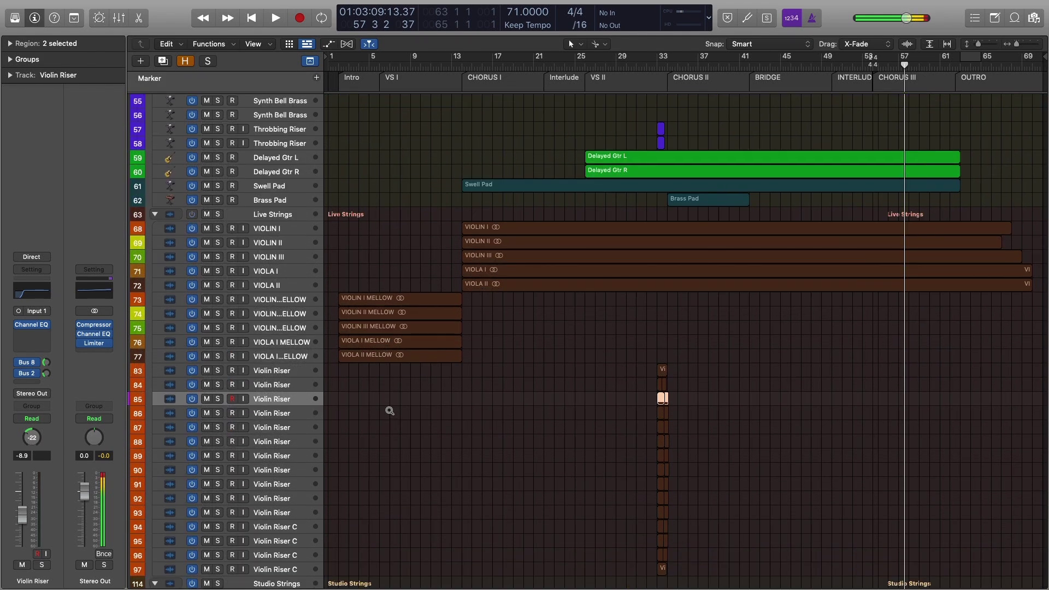
scroll(390, 410, "down", 2)
scroll(389, 410, "down", 2)
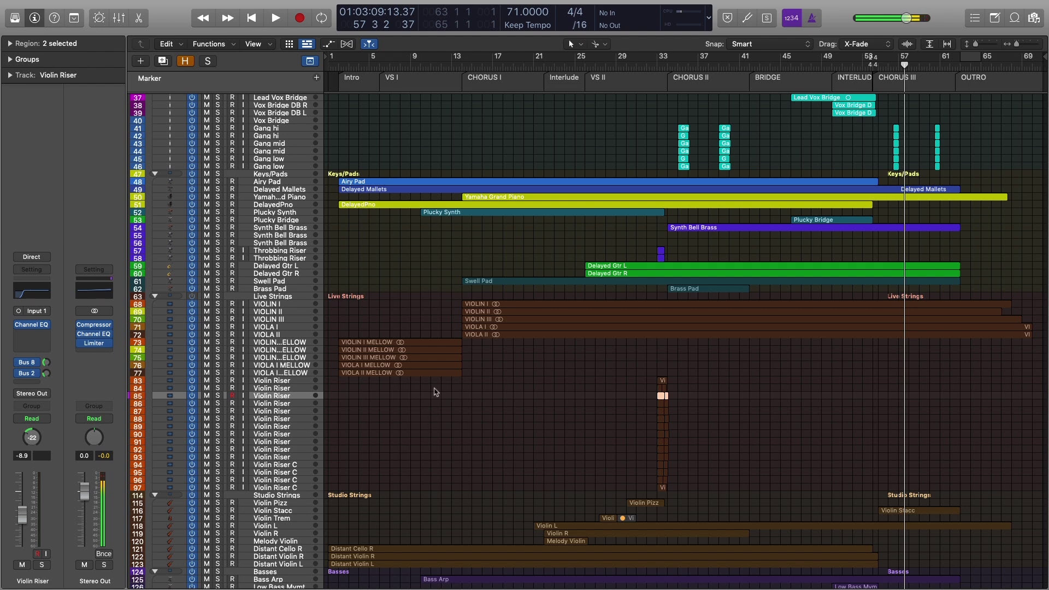
scroll(435, 390, "up", 5)
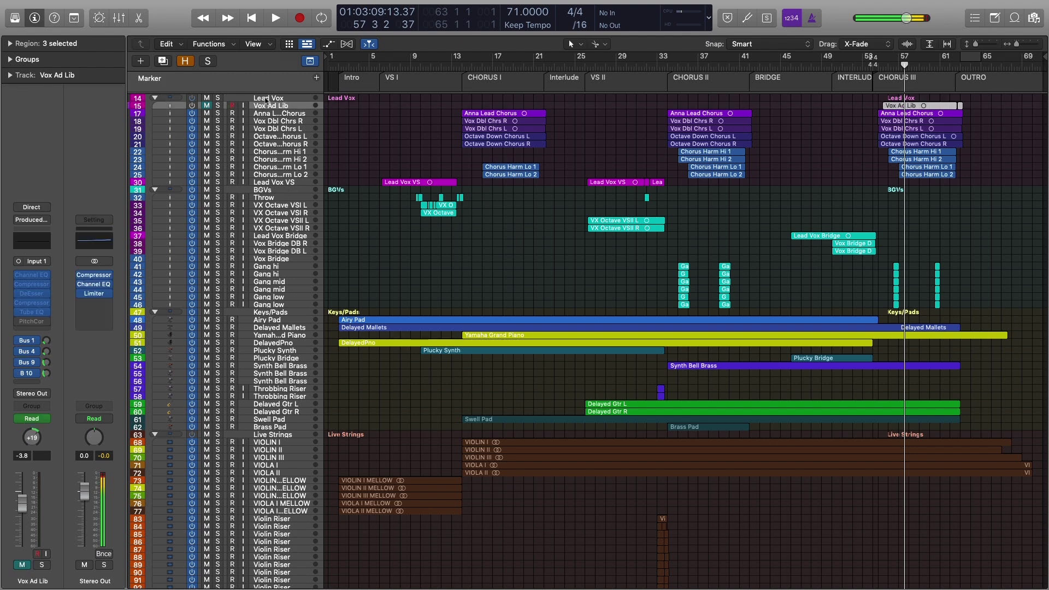
Select the vocal tracks from Lead Vox to Gang low, then the Keys/Pads and Snare Splashy tracks
left_click(269, 99)
left_click(287, 305, "shift")
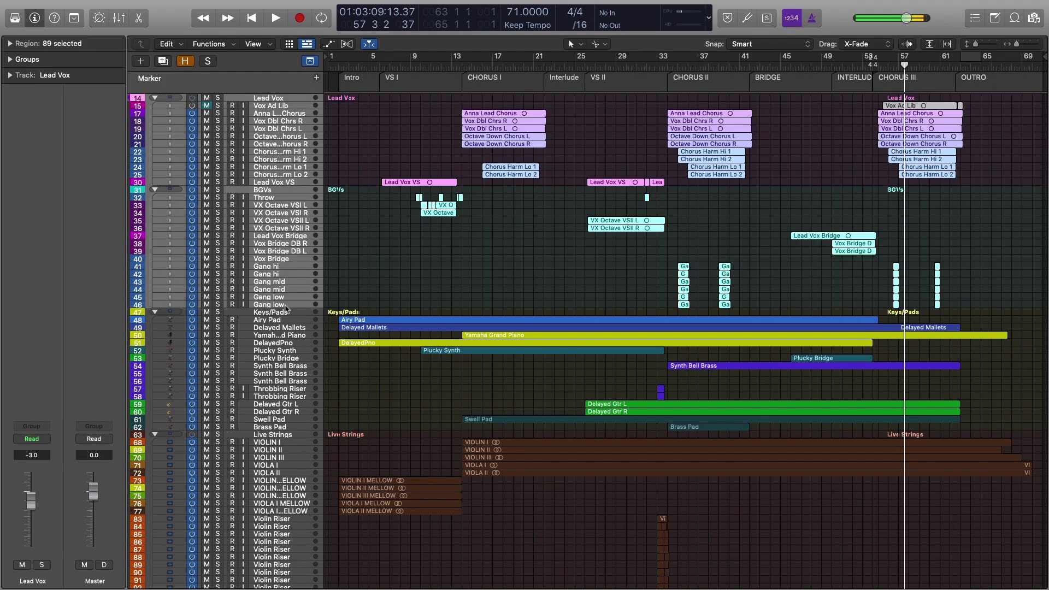
left_click(292, 312)
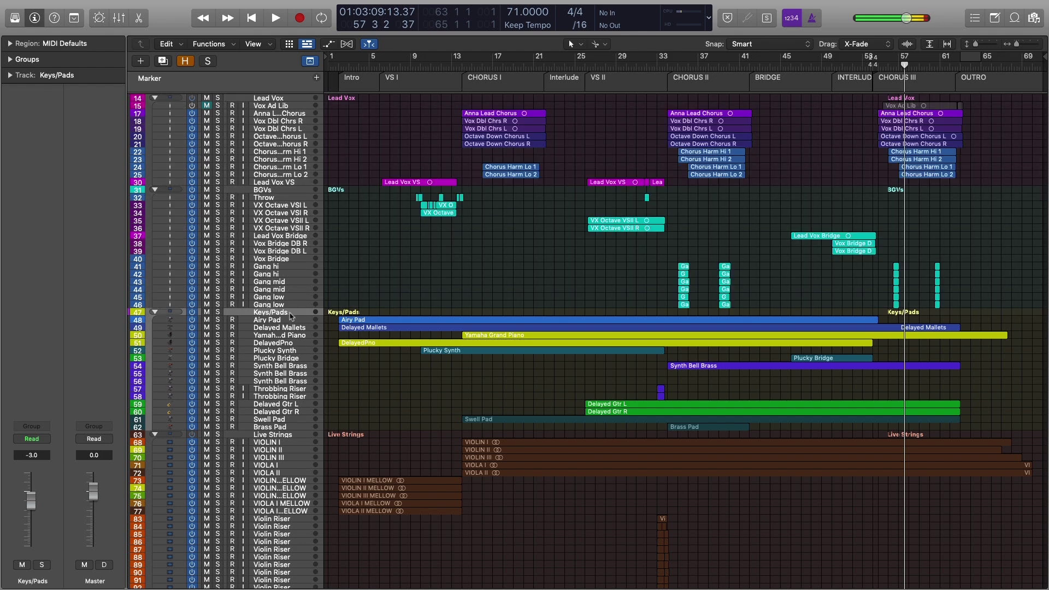
scroll(295, 315, "down", 3)
scroll(300, 316, "down", 9)
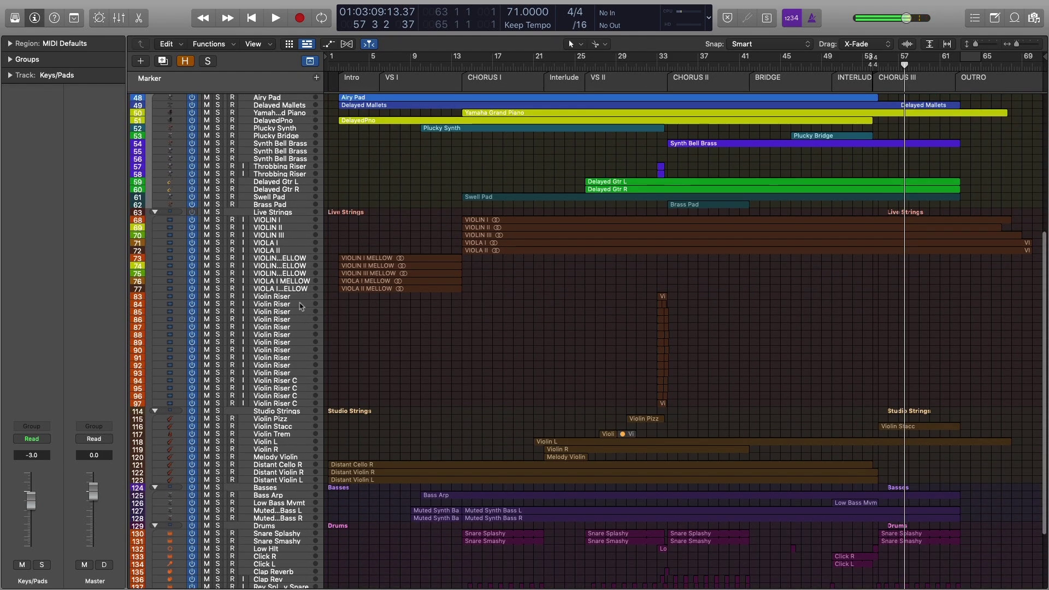
scroll(285, 351, "down", 5)
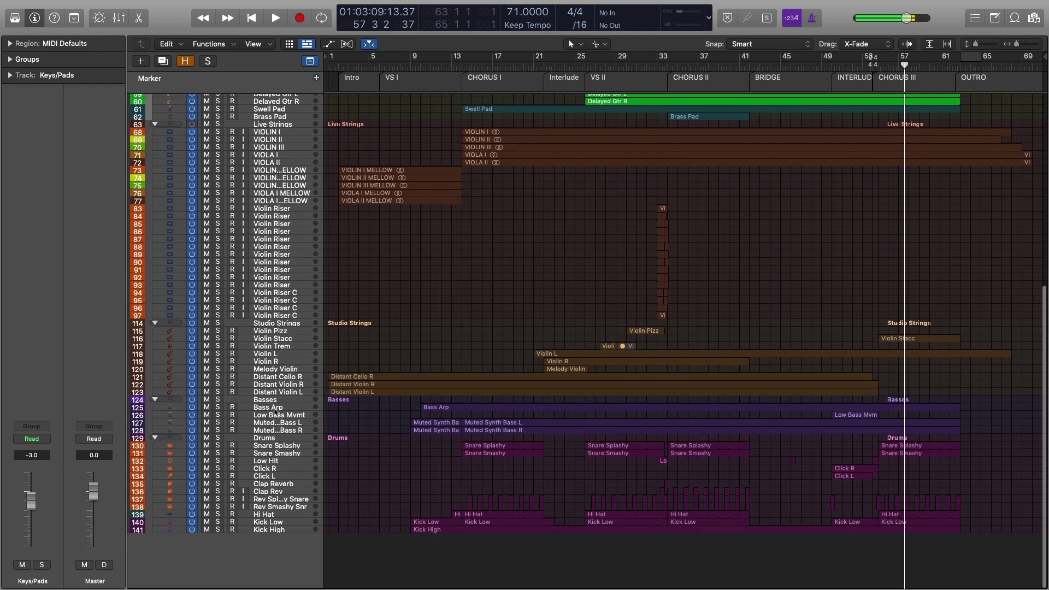
left_click(269, 448)
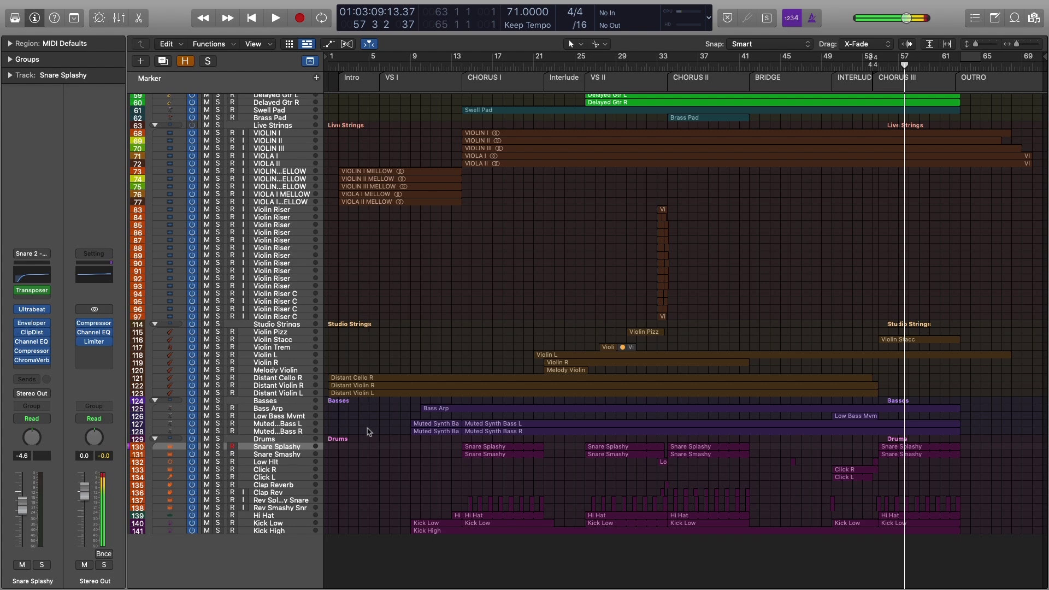
scroll(381, 431, "up", 10)
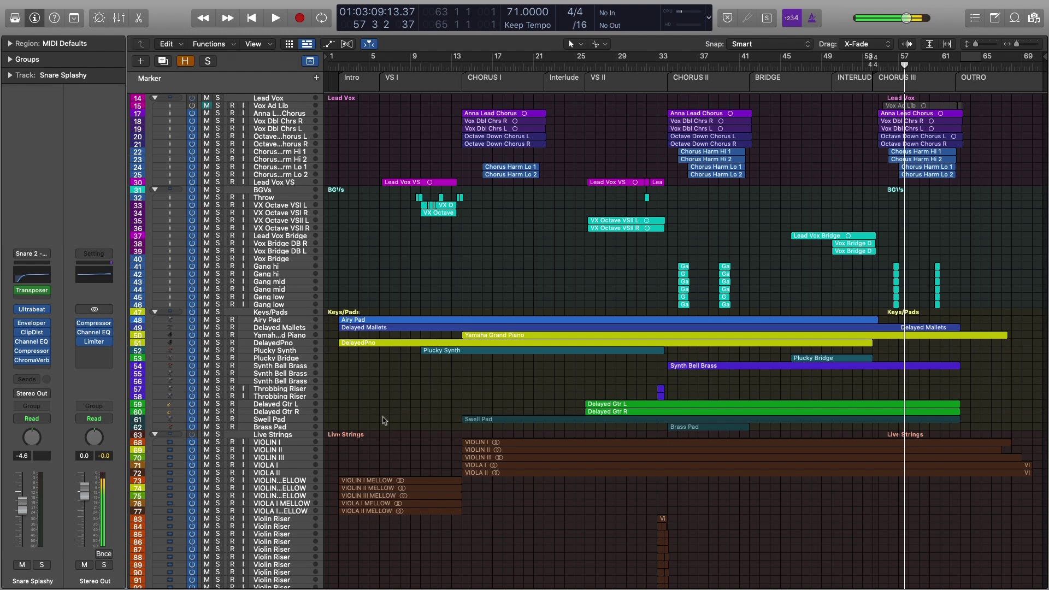
Select the Synth Bell Brass track and begin creating a track stack from it
left_click(293, 366)
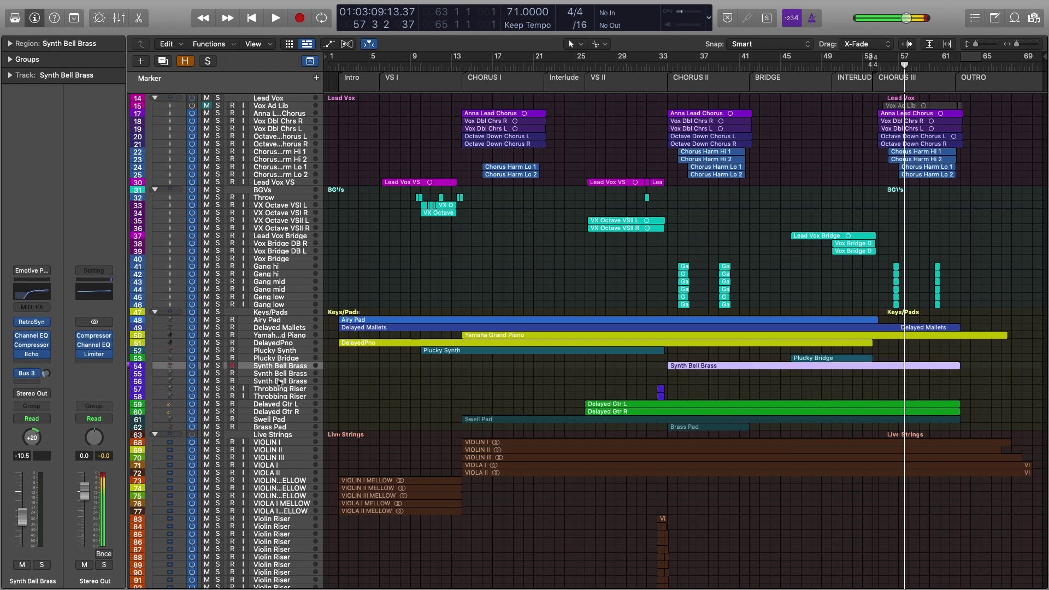
left_click(288, 373)
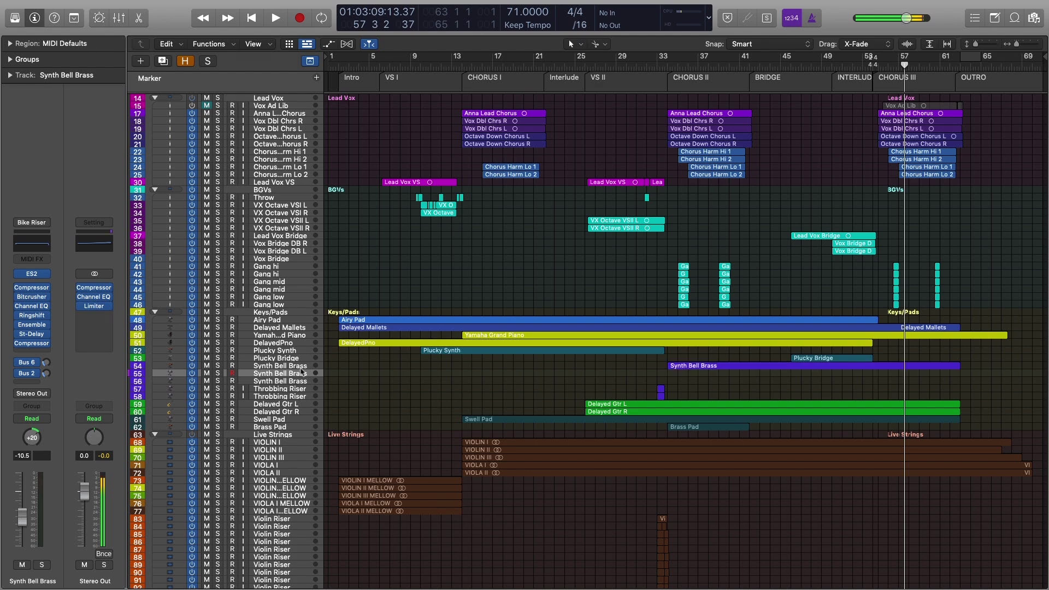
left_click(302, 367)
scroll(357, 374, "up", 3)
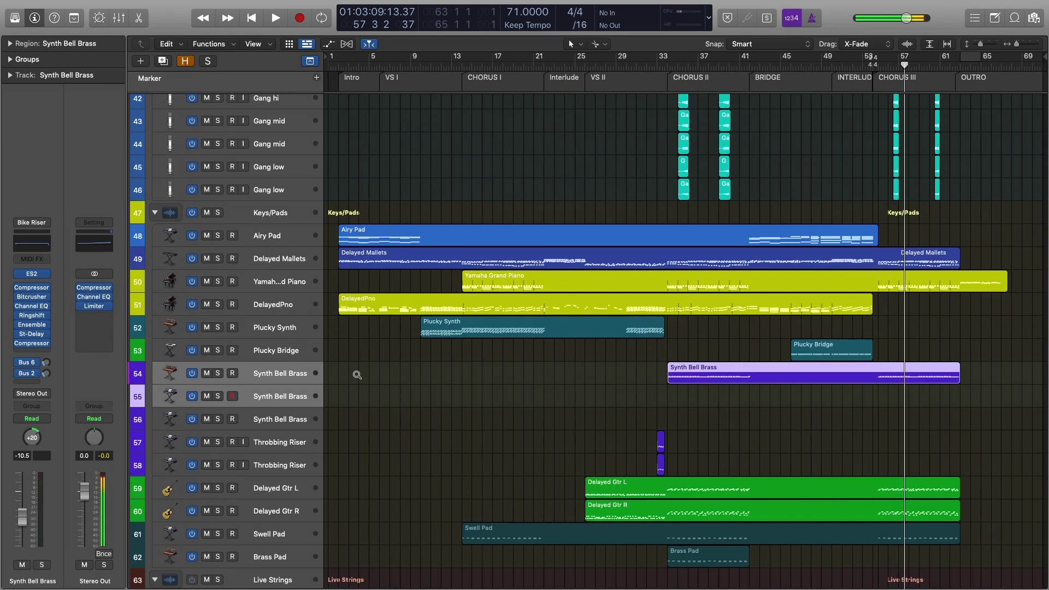
scroll(357, 374, "up", 3)
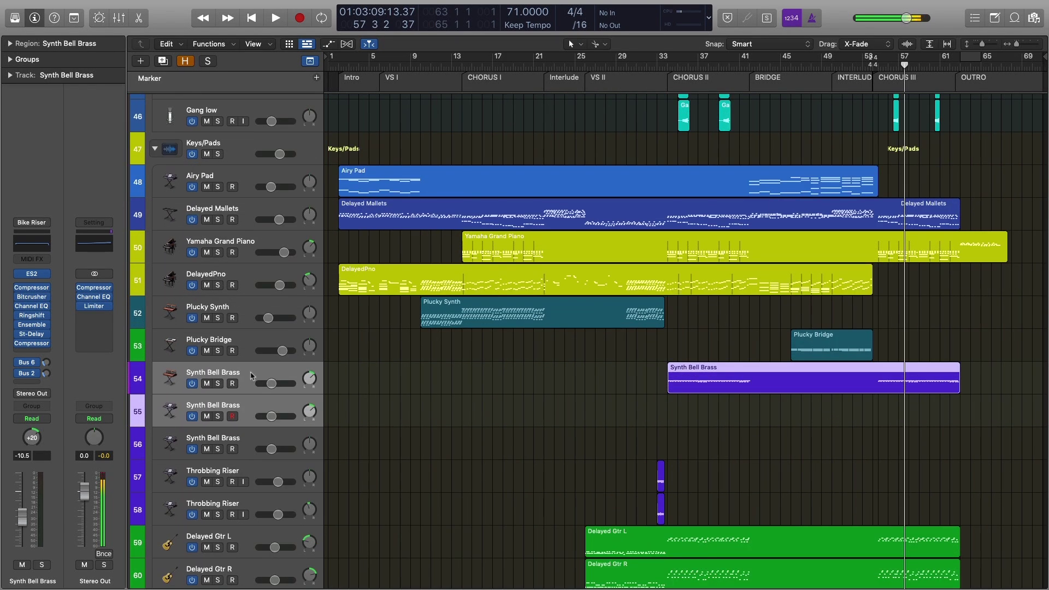
right_click(252, 375)
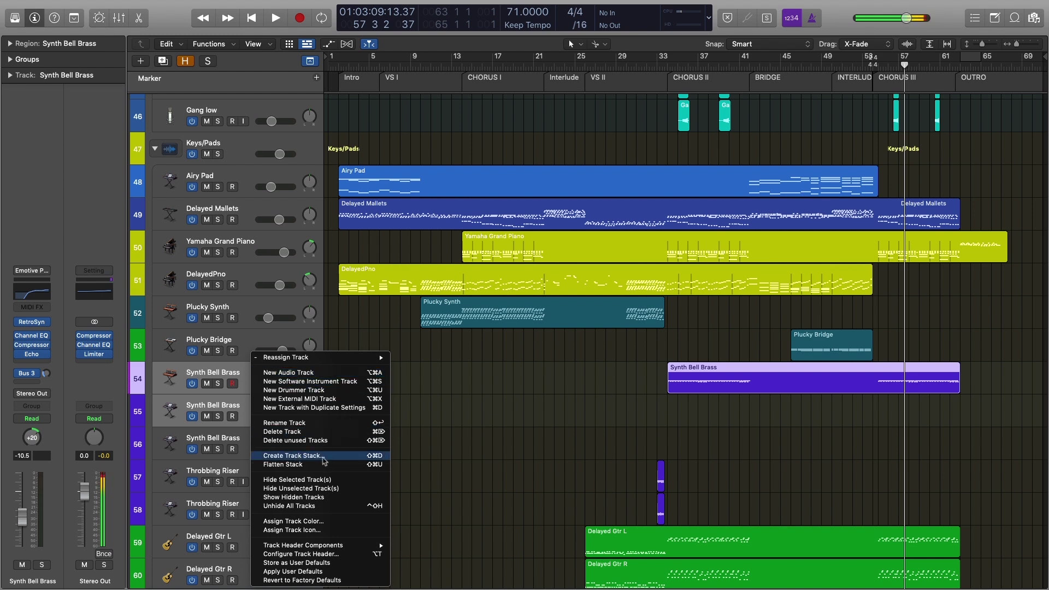
left_click(324, 461)
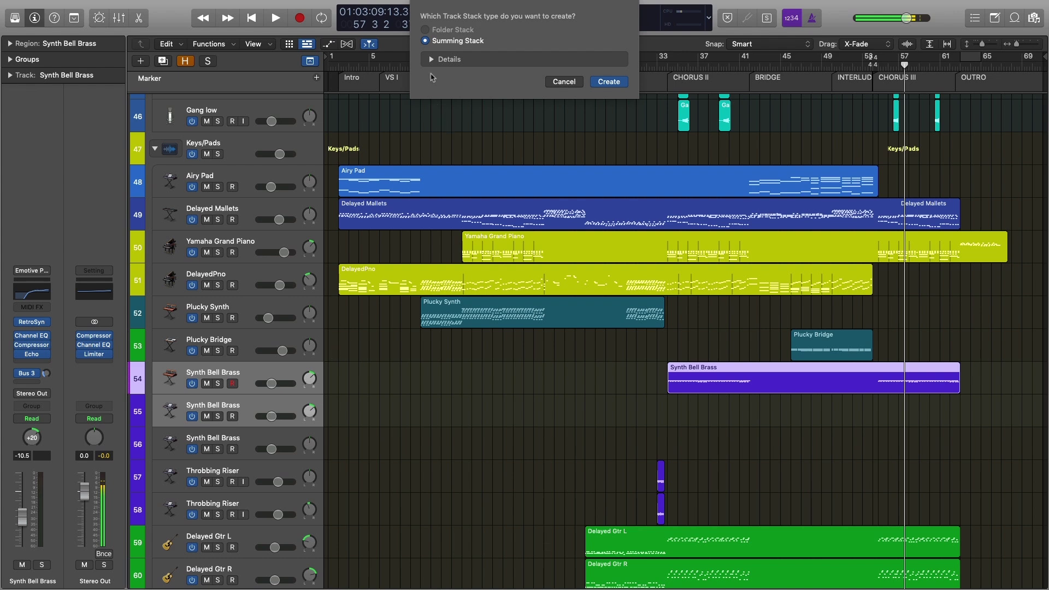
Shrink the rows, then collapse the Drums, Basses, Studio Strings, Live Strings, Keys/Pads and BGVs folders
left_click(562, 82)
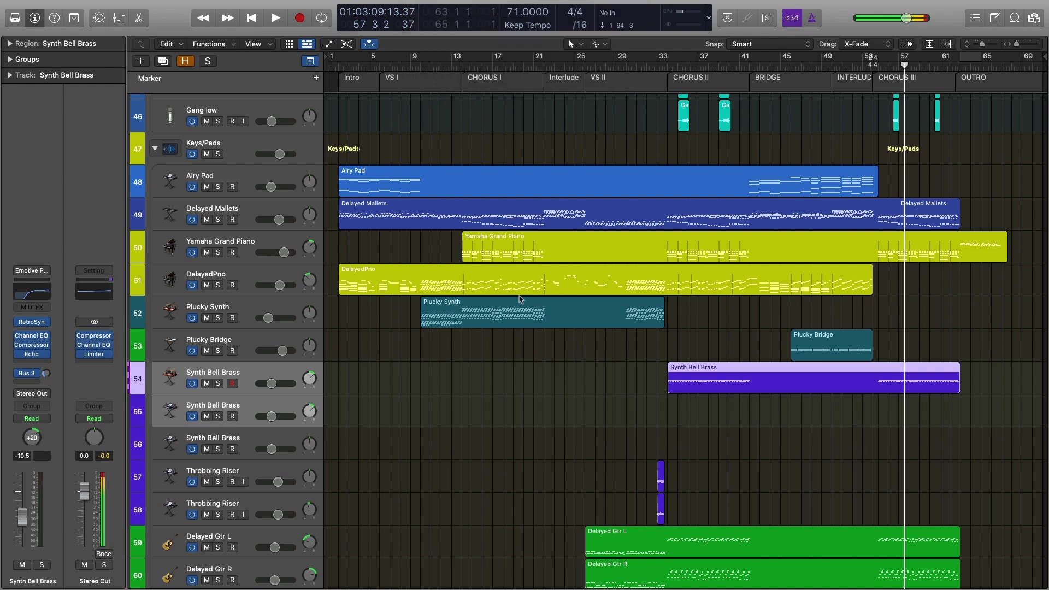
left_click(522, 365, "ctrl+alt")
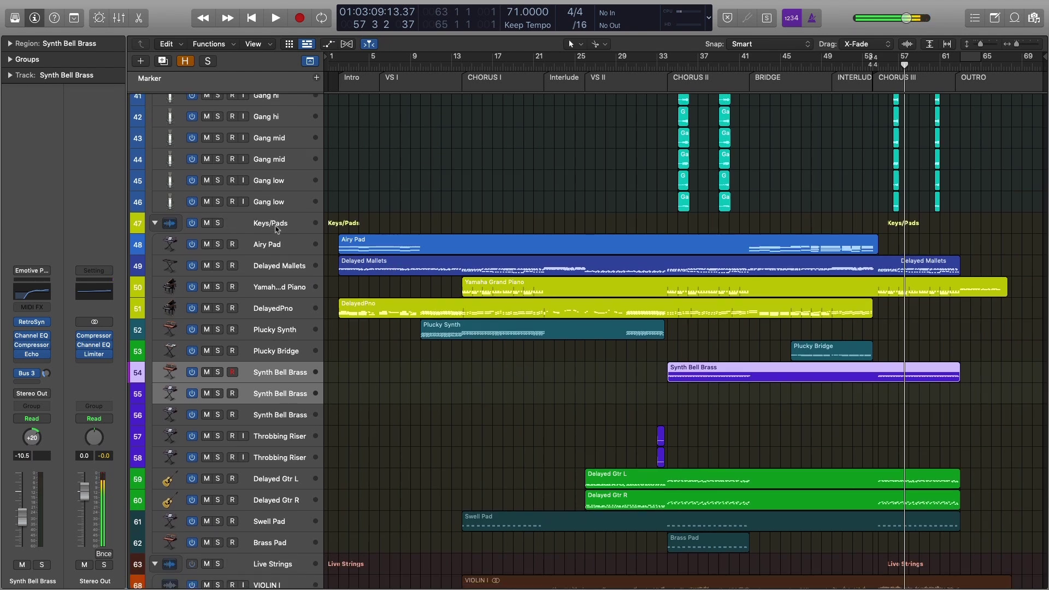
left_click(276, 226, "ctrl+alt")
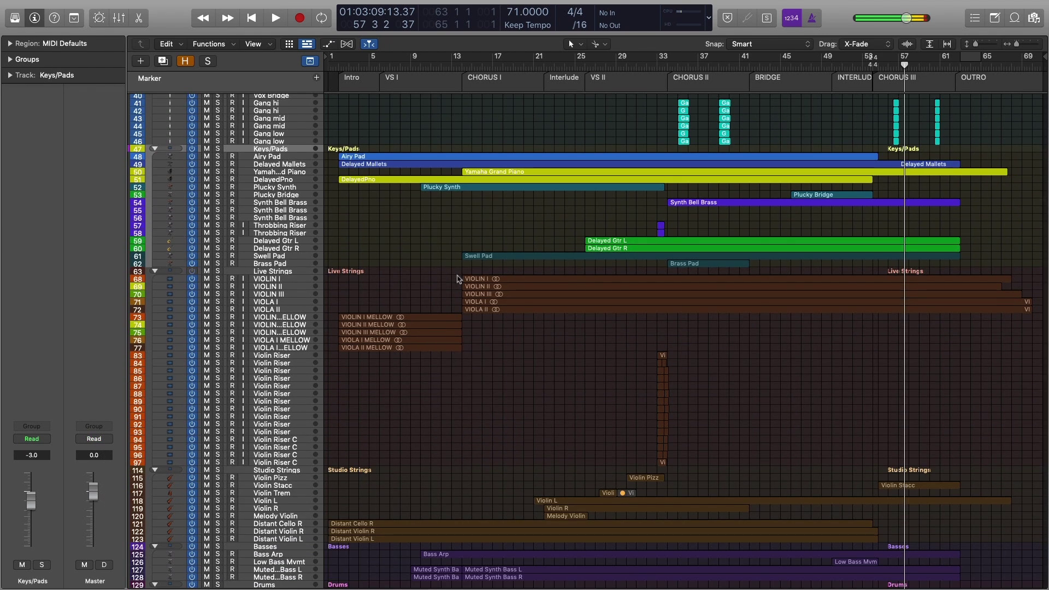
scroll(453, 276, "down", 5)
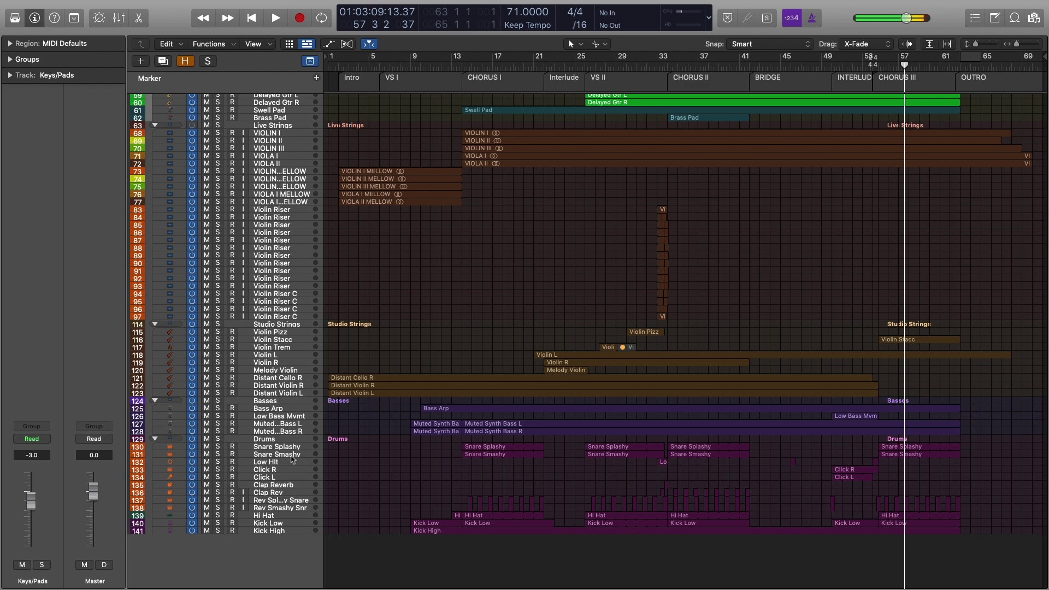
left_click(267, 441)
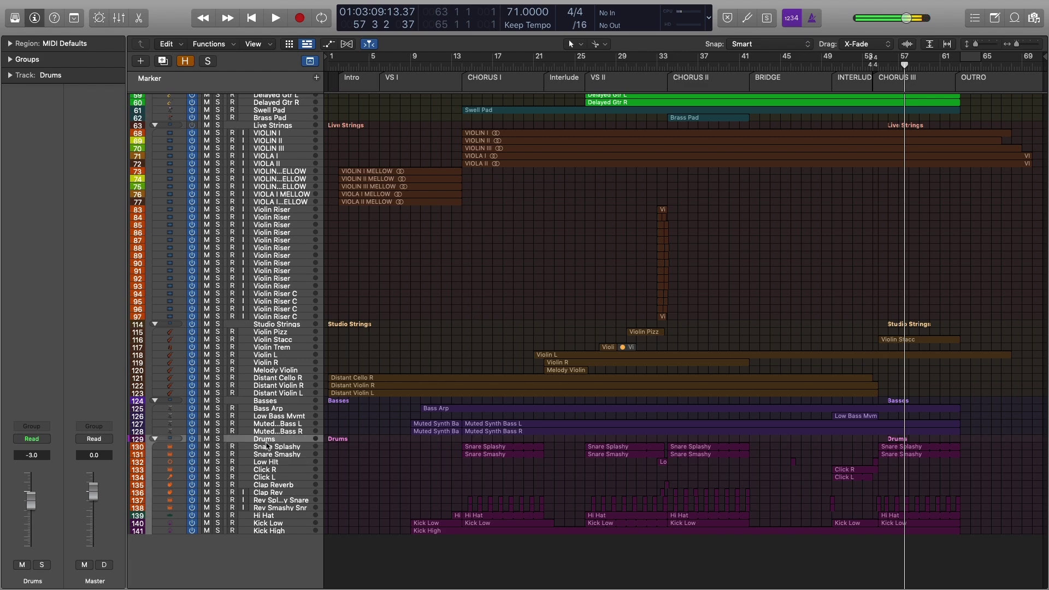
left_click(155, 440)
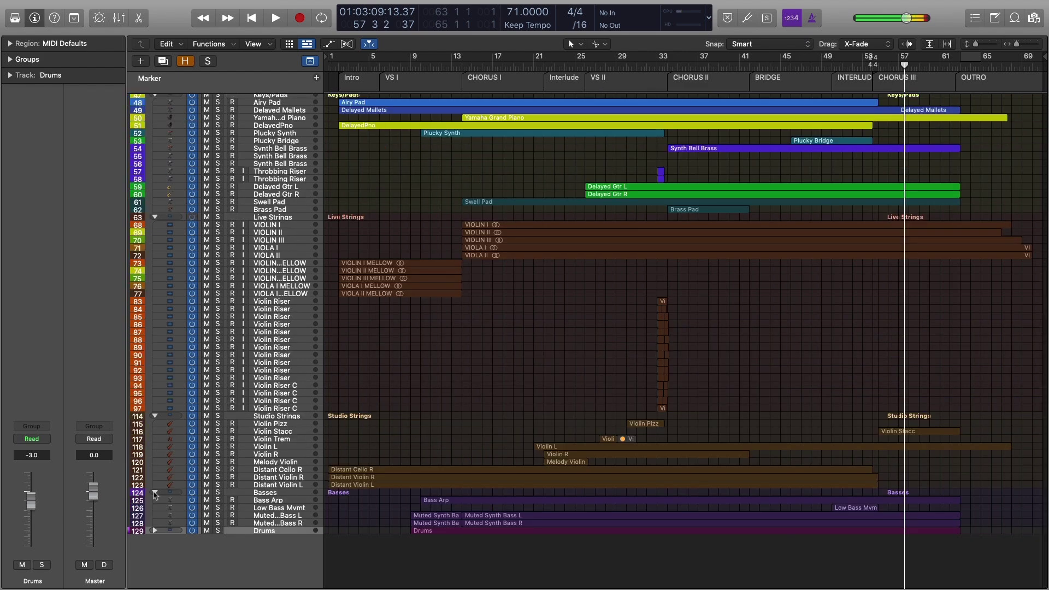
left_click(155, 493)
left_click(156, 447)
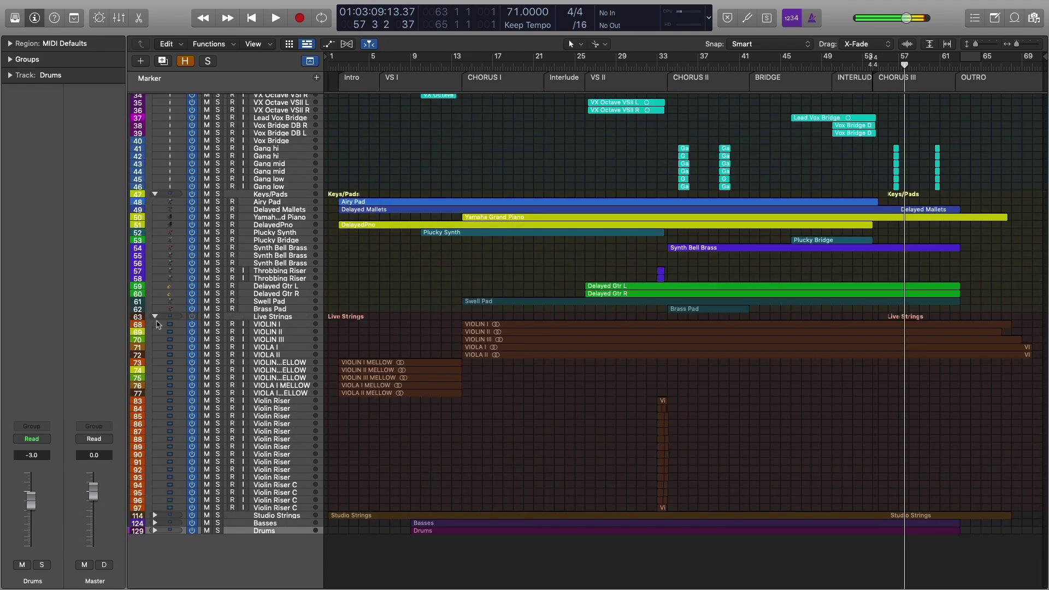
left_click(155, 318)
left_click(156, 312)
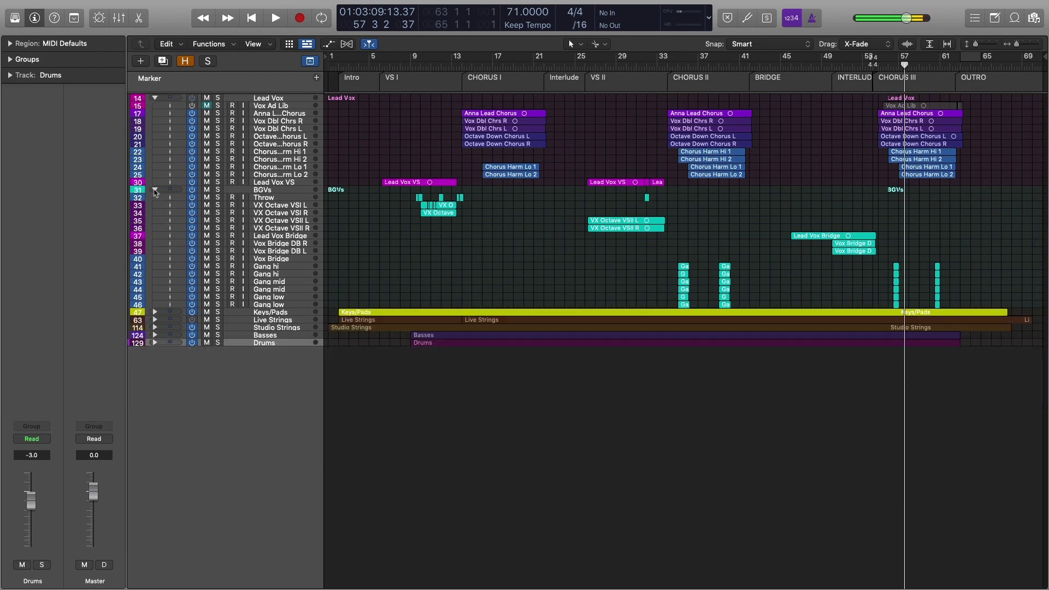
left_click(155, 189)
left_click(155, 98)
key("super+Down")
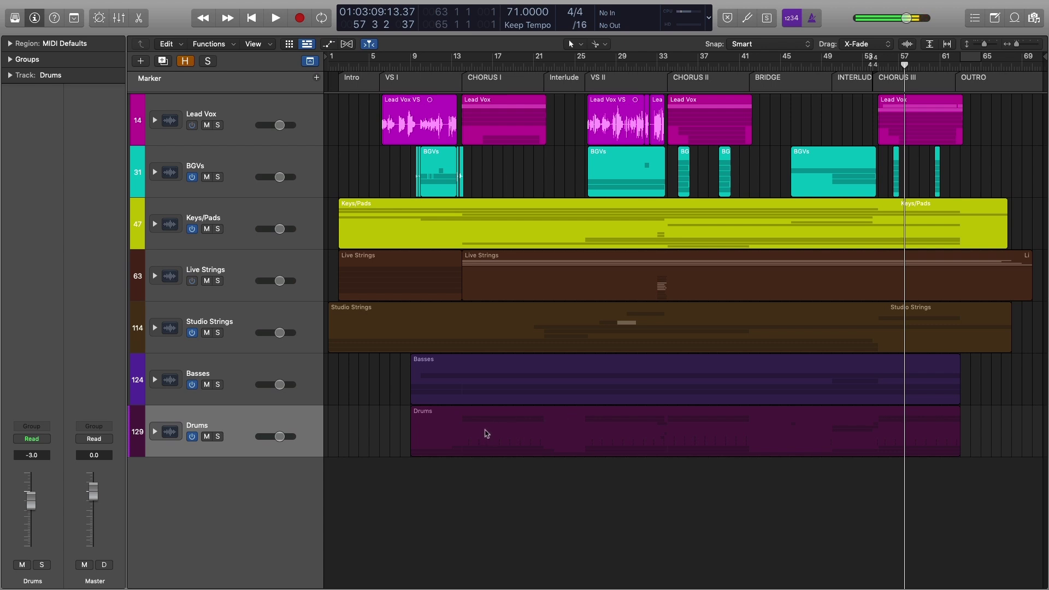
scroll(331, 421, "left", 1)
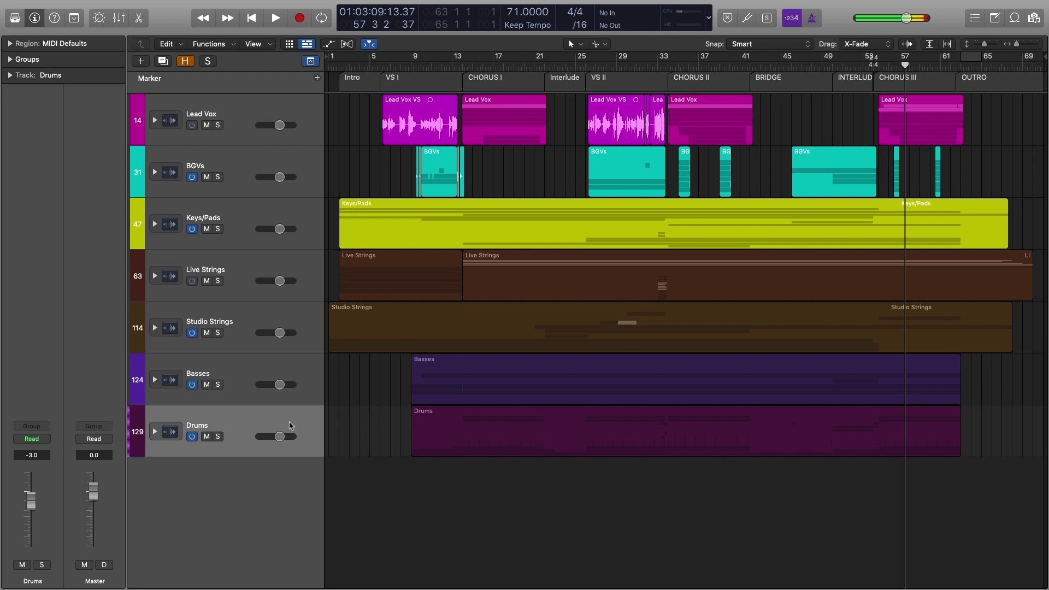
left_click(290, 425)
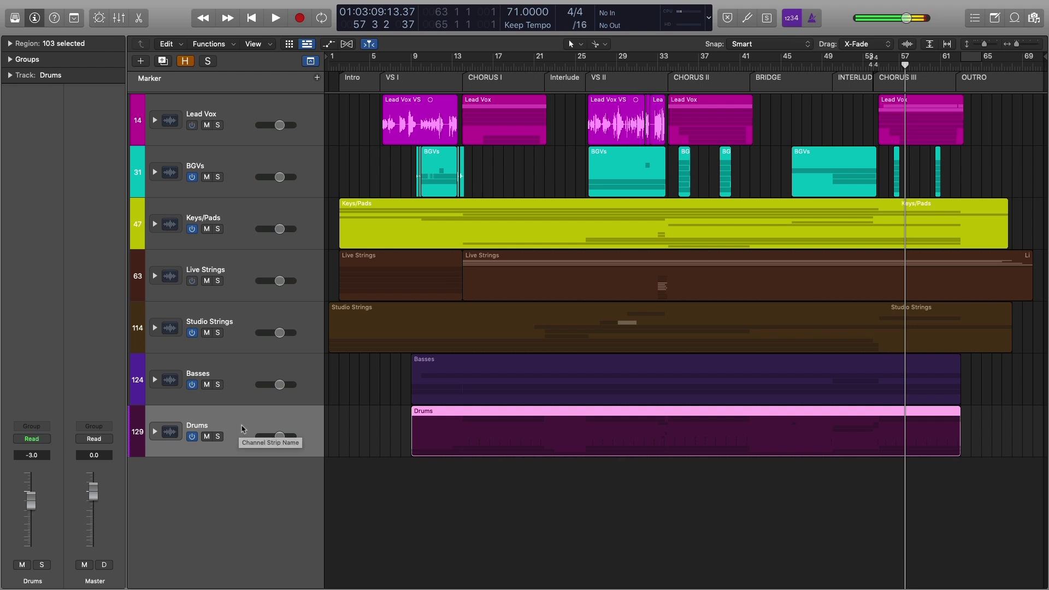
left_click(238, 388)
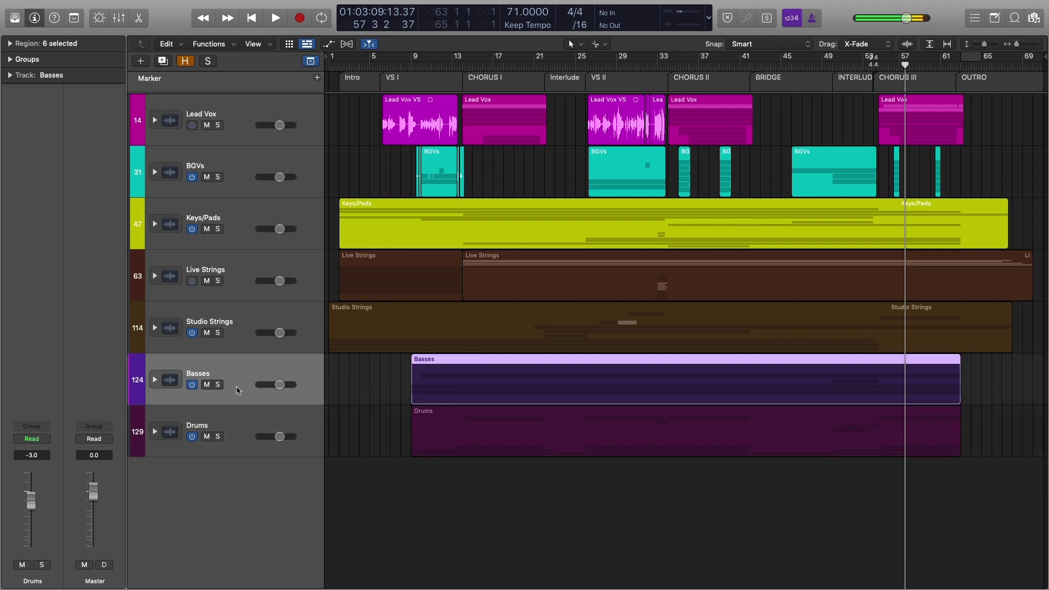
left_click(246, 424)
left_click(243, 391)
left_click(244, 429)
left_click(381, 524)
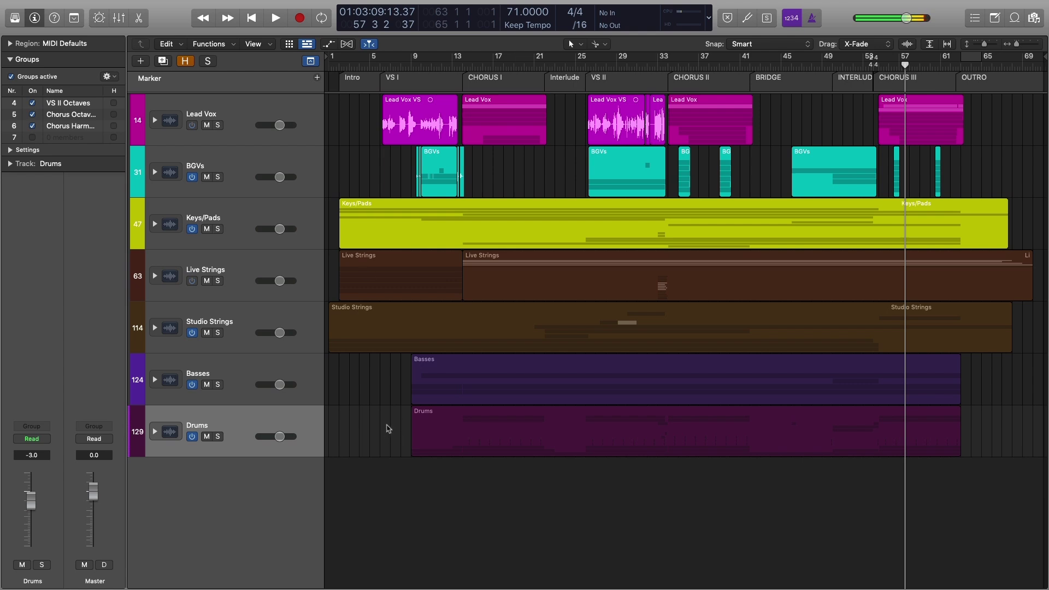
left_click(27, 59)
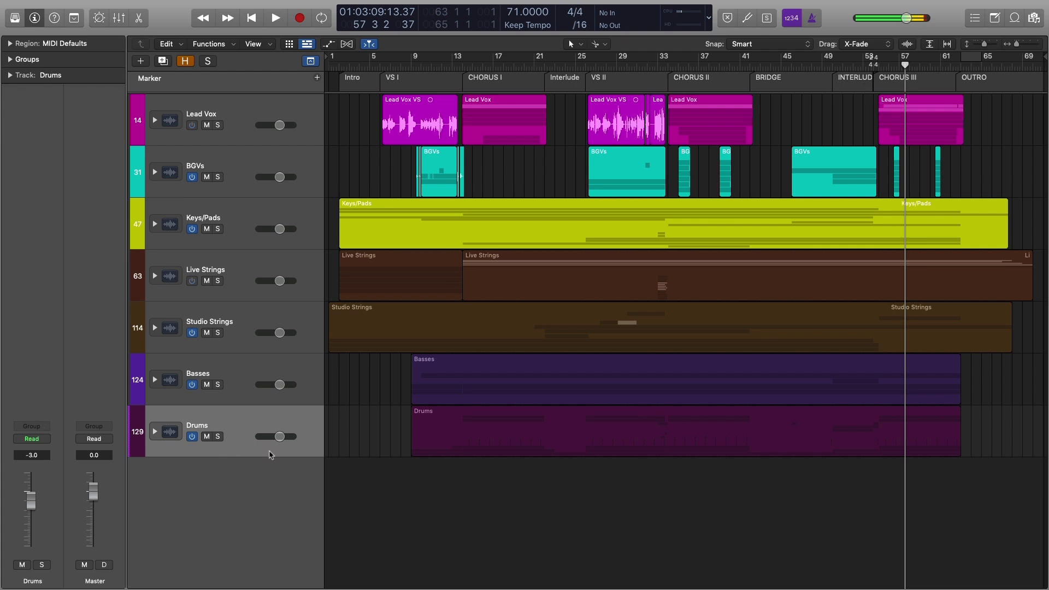
key("a")
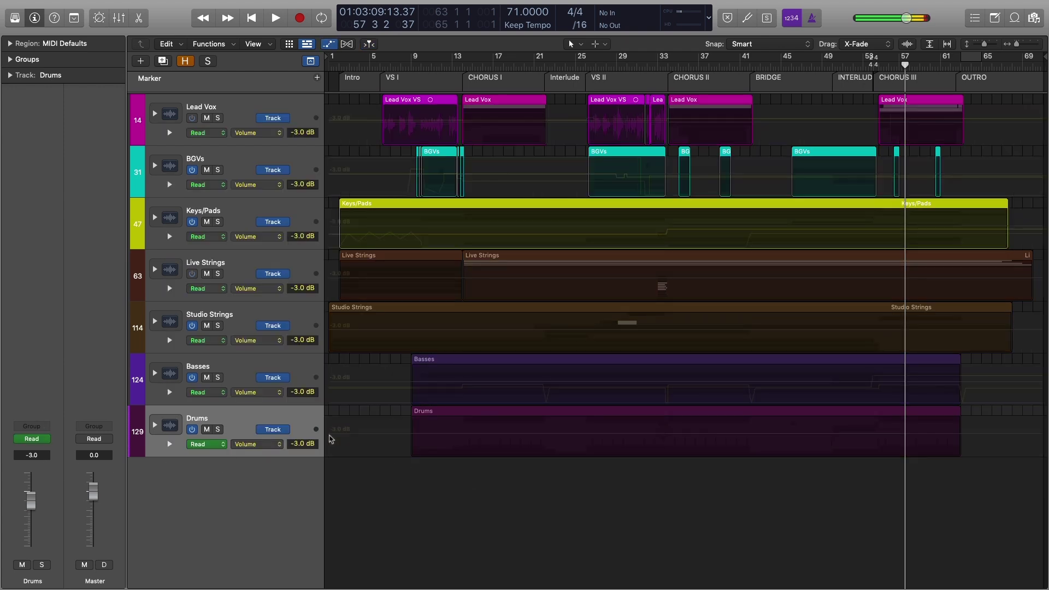
key("a")
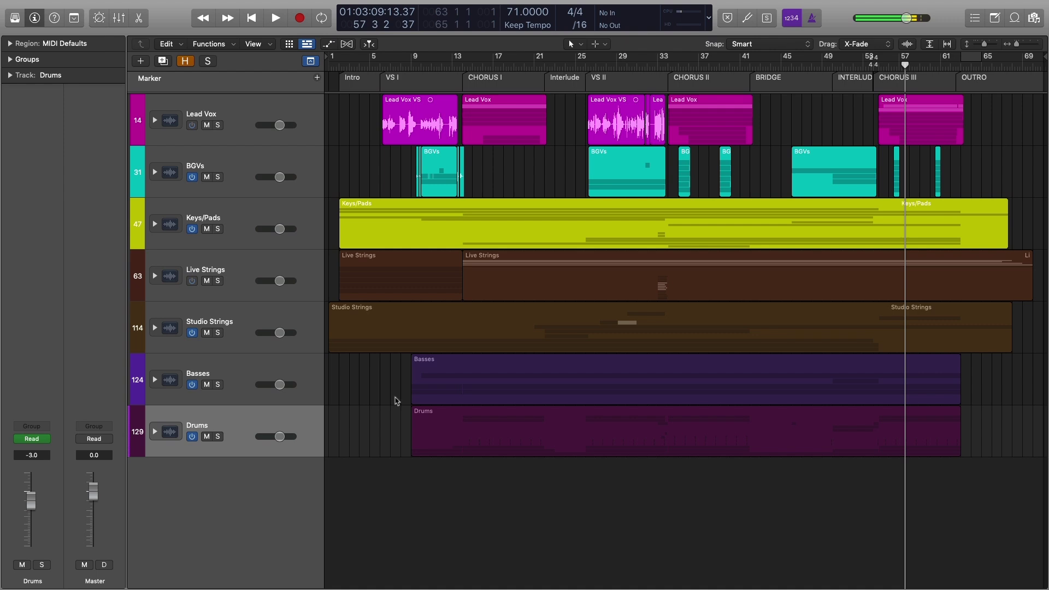
Create two new software instrument tracks, Inst 36 and Inst 37
key("alt+super+n")
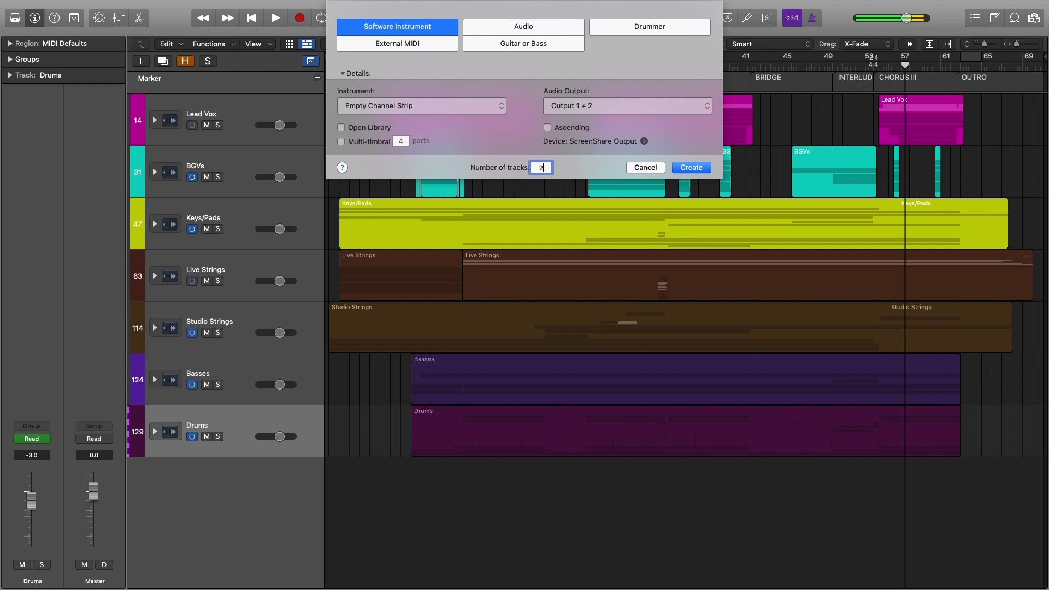
type("2")
key("Return")
scroll(363, 475, "down", 1)
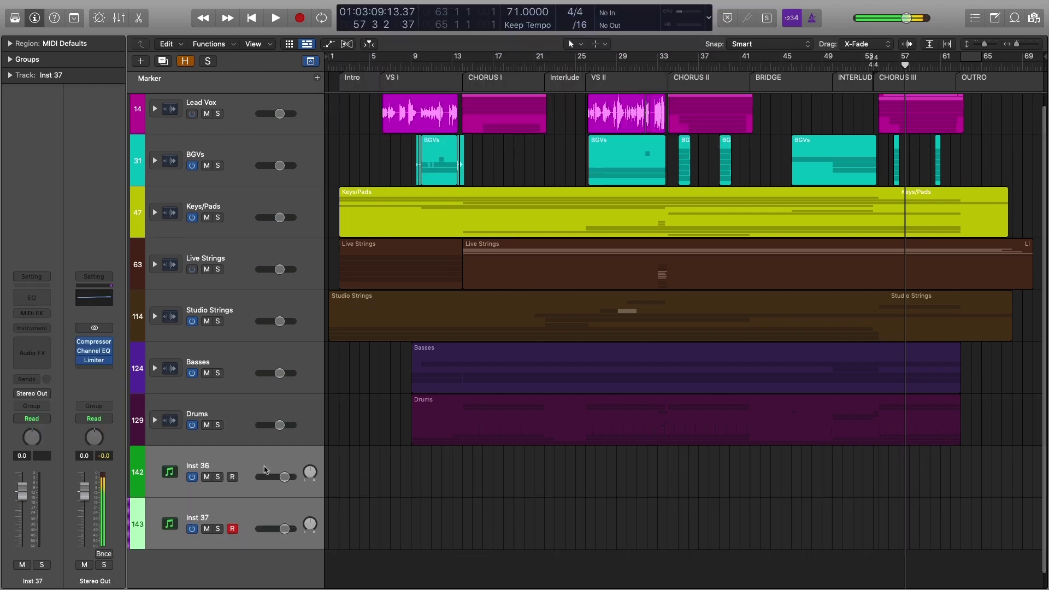
left_click(264, 470)
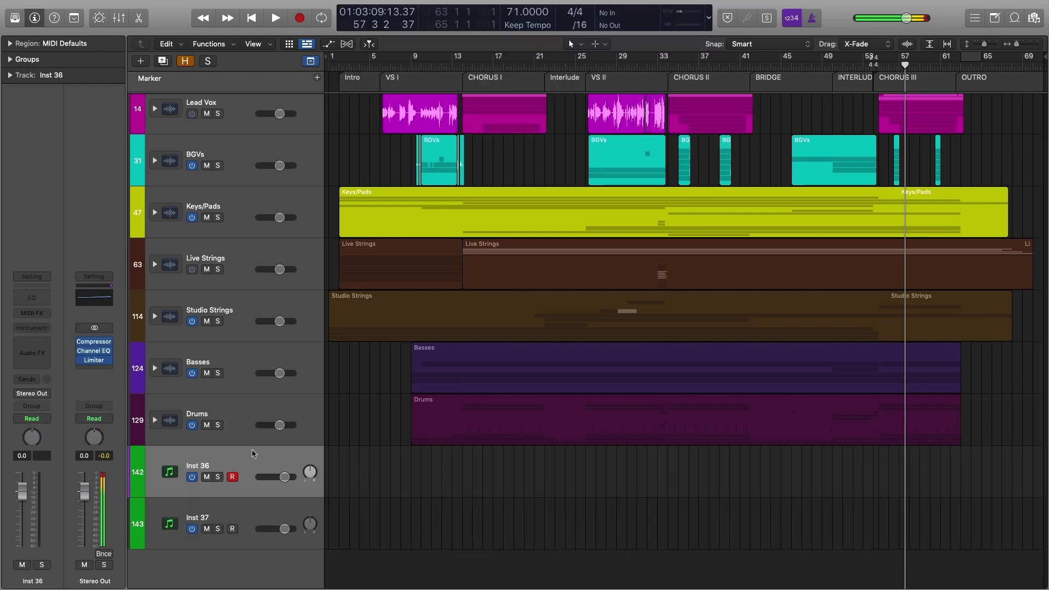
key("Down")
key("Up")
Load Yamaha Grand Piano on Inst 36 and Experimental Nylon Synth Piano on Inst 37
left_click(15, 18)
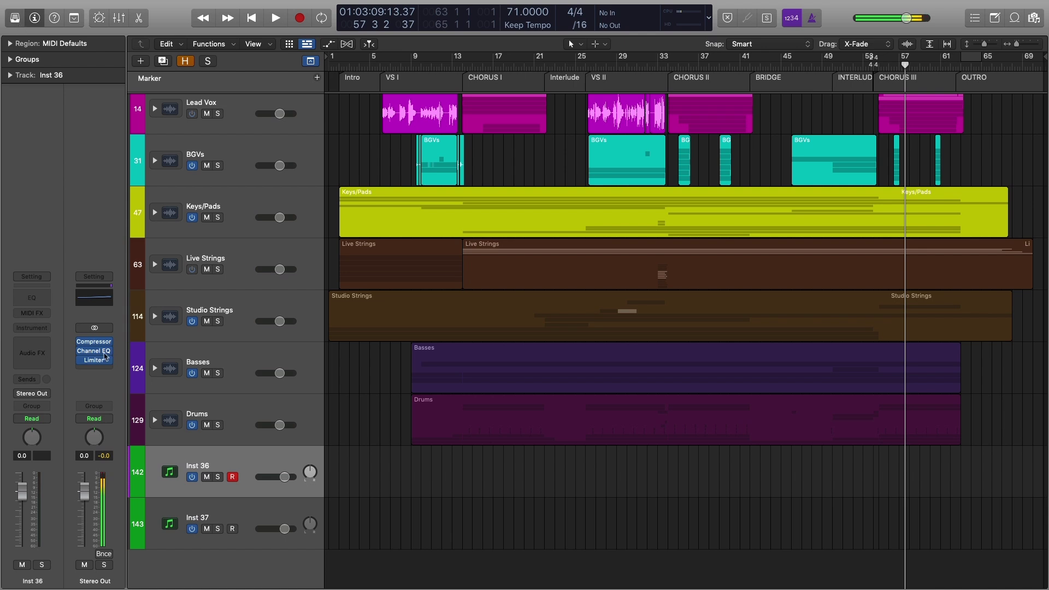
left_click(46, 258)
left_click(139, 246)
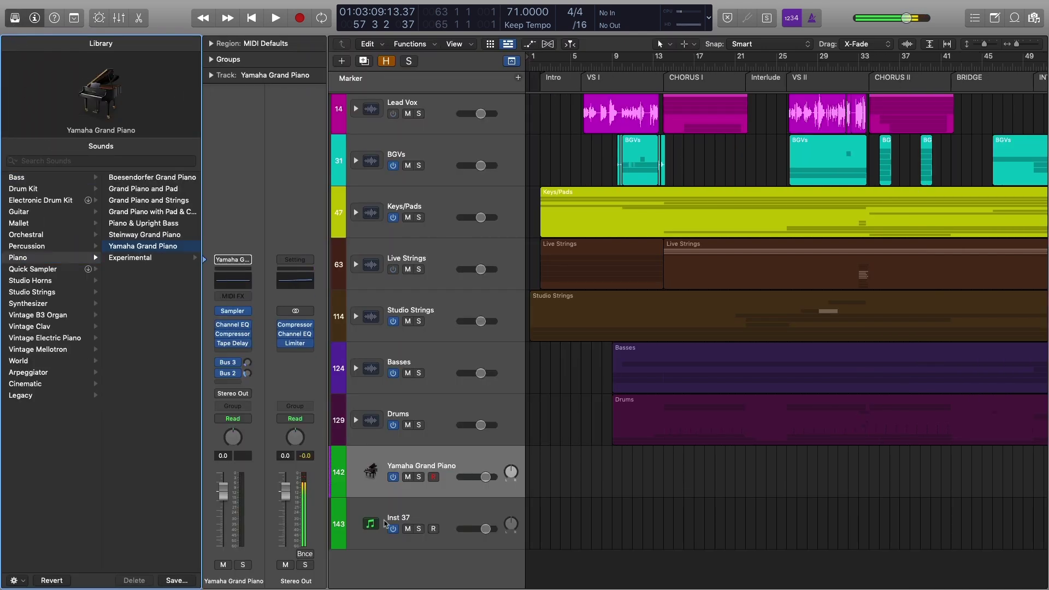
left_click(398, 516)
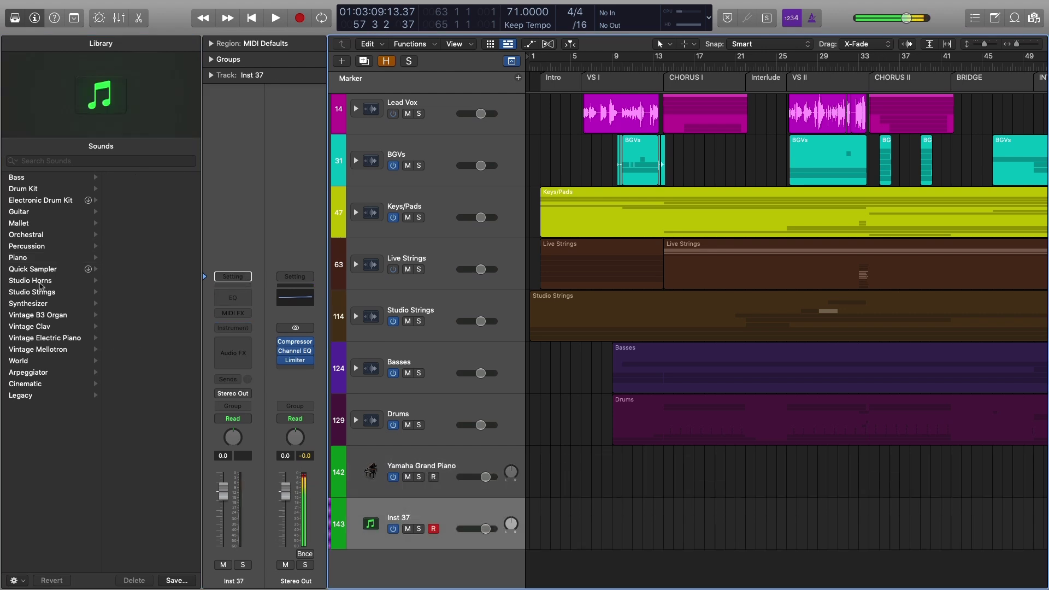
left_click(33, 257)
left_click(154, 257)
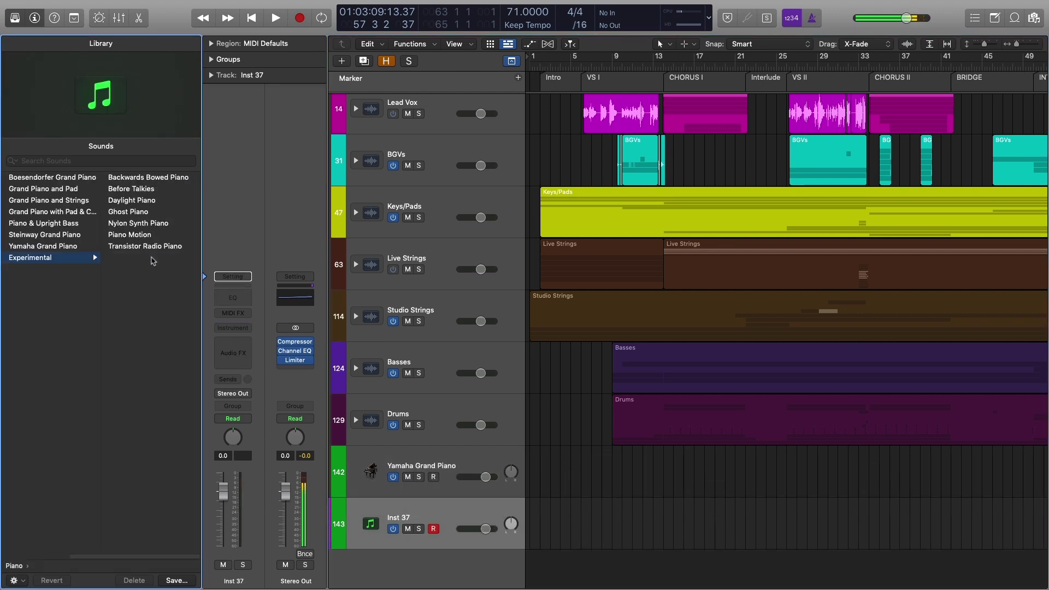
left_click(143, 223)
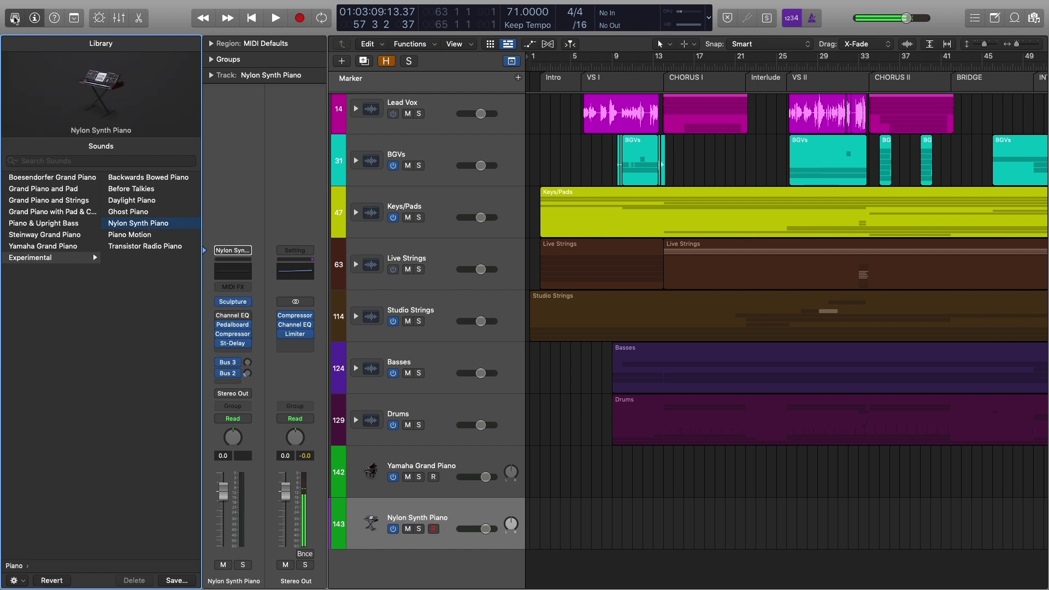
key("y")
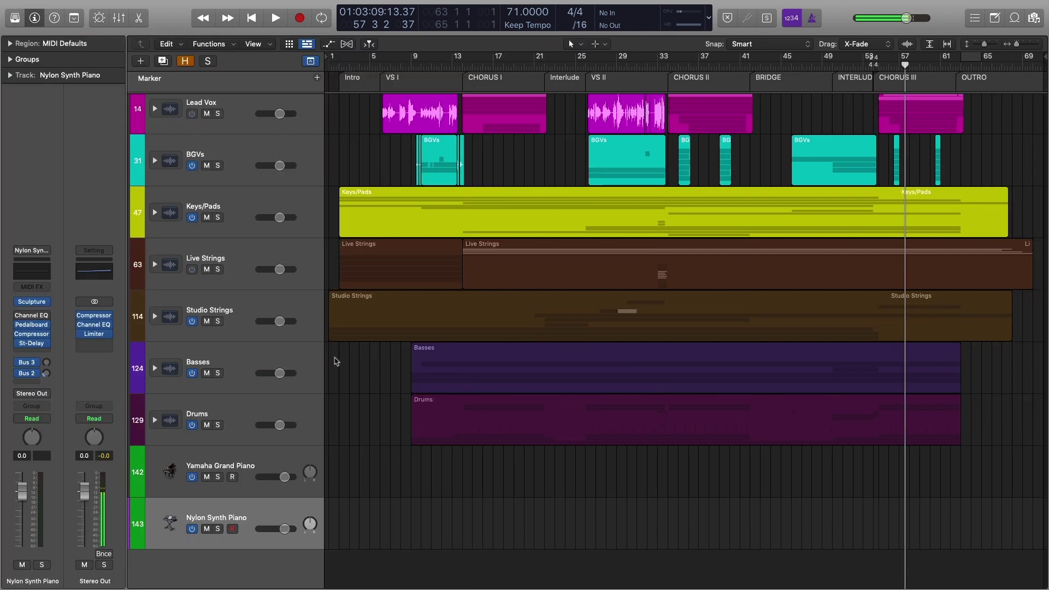
left_click(155, 212)
Move the Keys/Pads region onto the new piano tracks, fold Keys/Pads and zoom in
scroll(372, 328, "down", 1)
left_click_drag(372, 444, 375, 294)
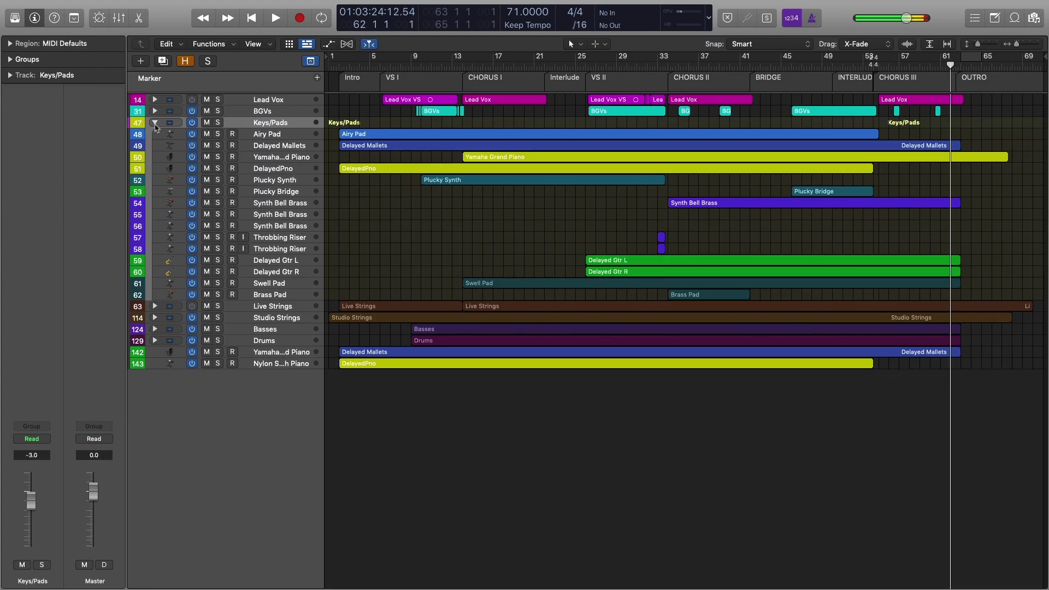
left_click(155, 126)
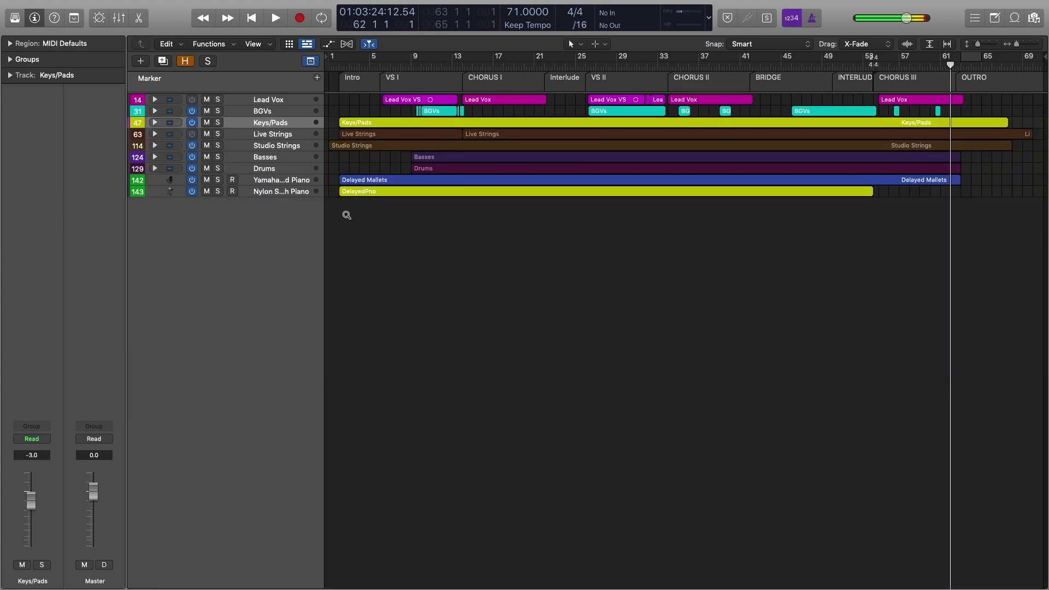
key("z")
scroll(457, 269, "left", 10)
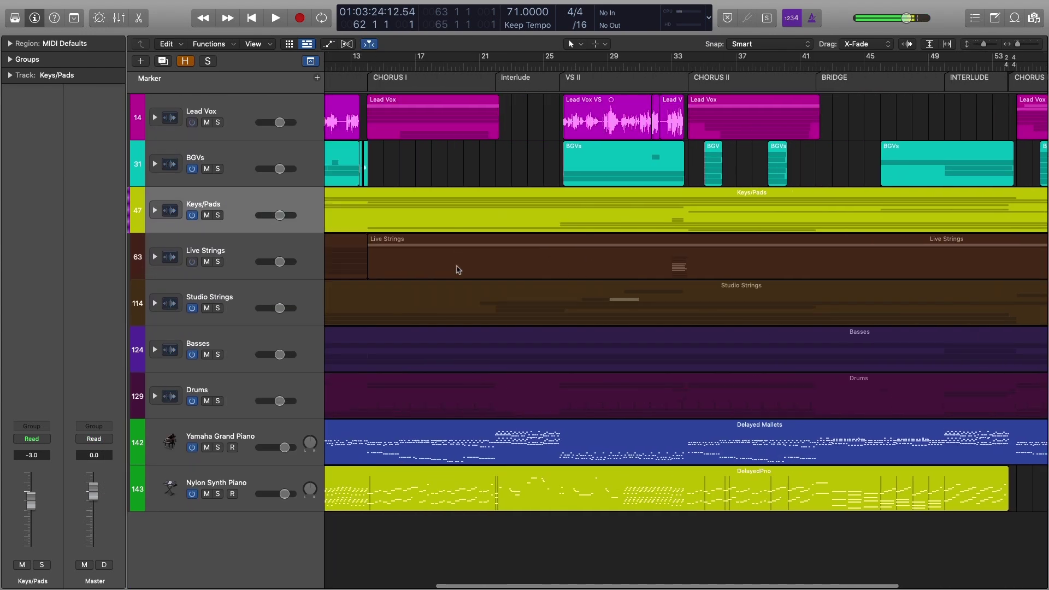
Solo the Yamaha Grand Piano and Nylon Synth Piano tracks and play them from the start
left_click(263, 449)
left_click(266, 480, "shift")
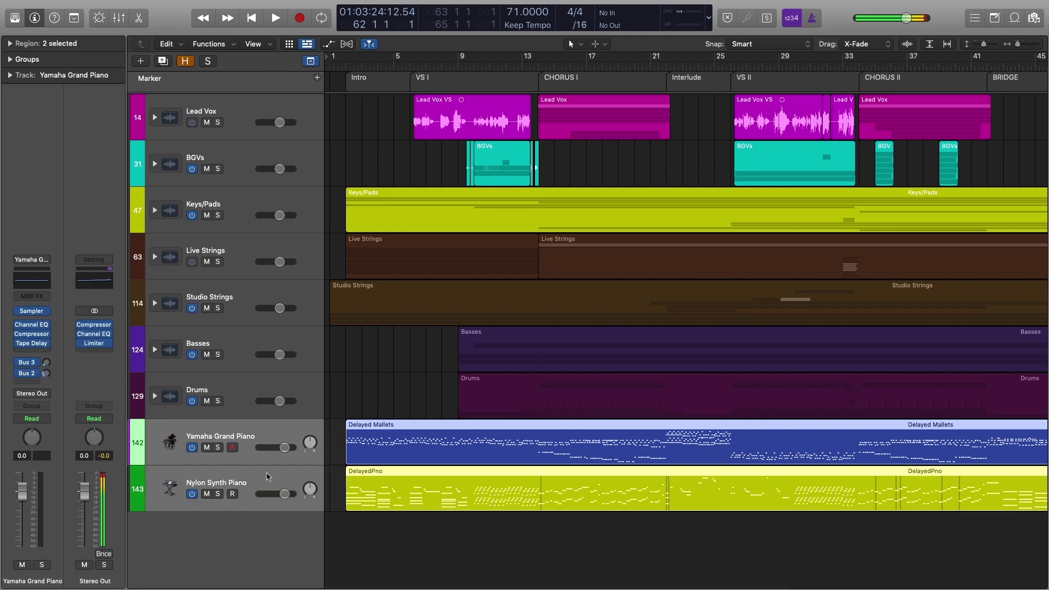
key("s")
key("Return")
key("space")
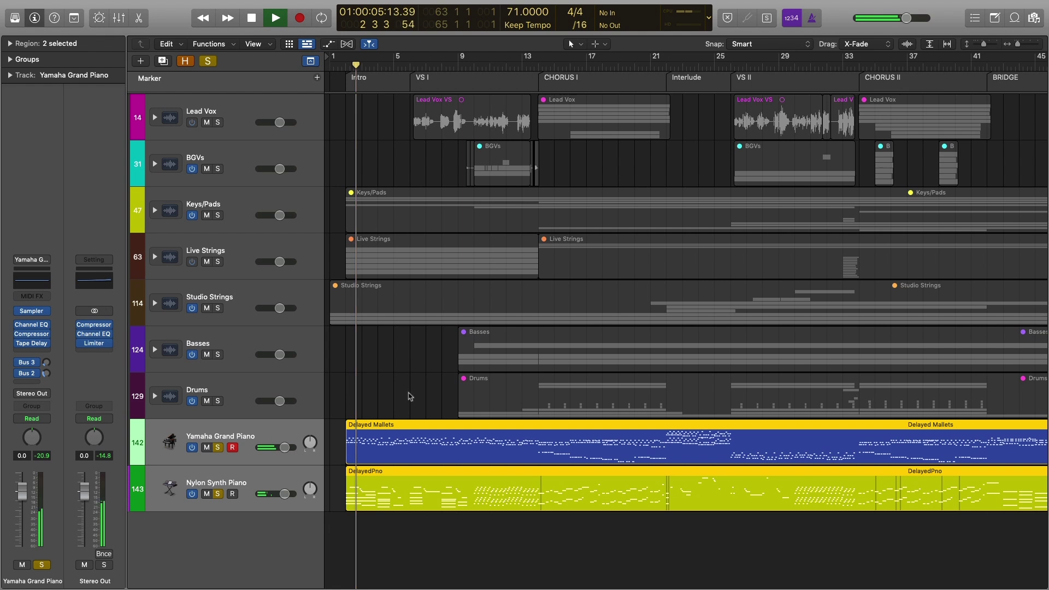
key("space")
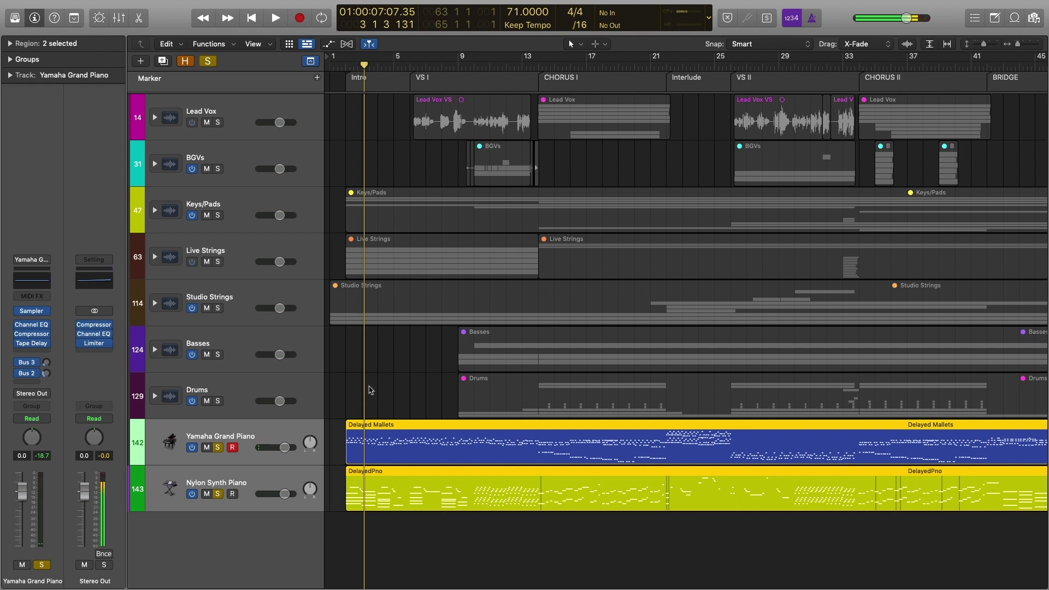
left_click(278, 436)
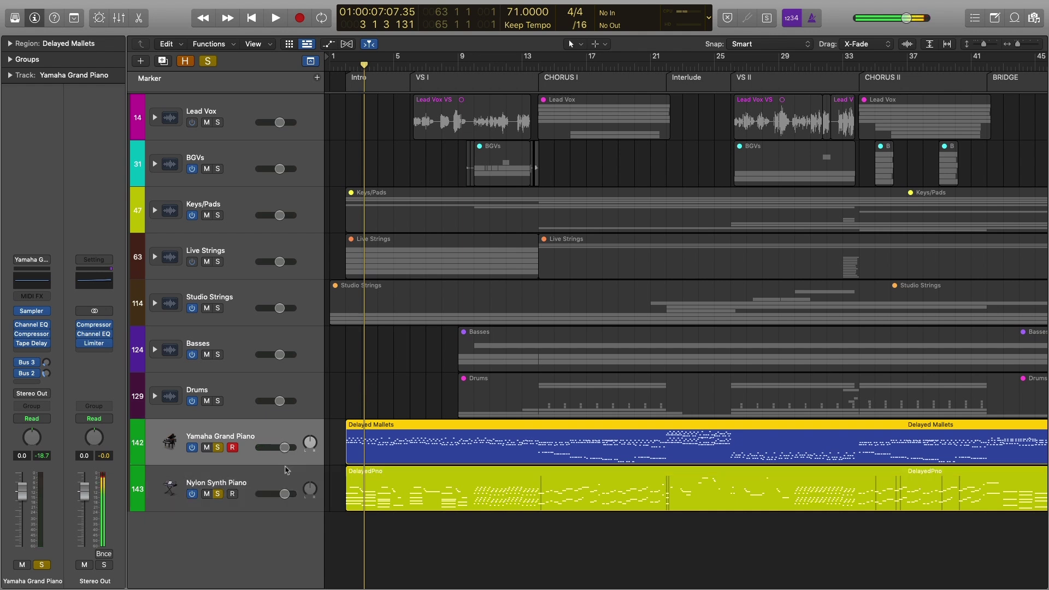
key("Down")
left_click(278, 436, "shift")
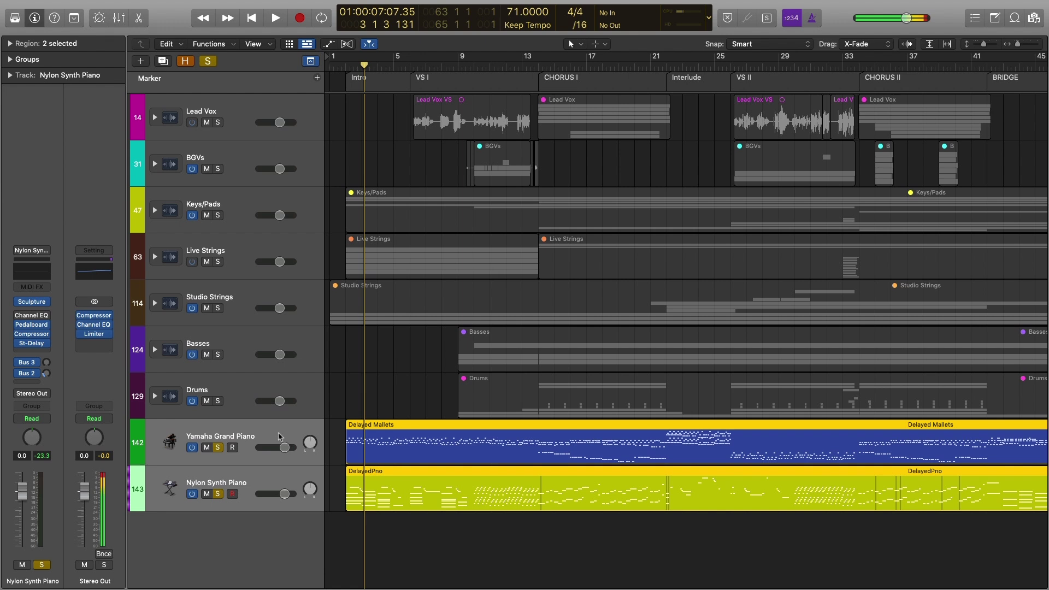
Make a summing stack from both pianos, rename it 'Demonstration' and fold it closed
right_click(278, 437)
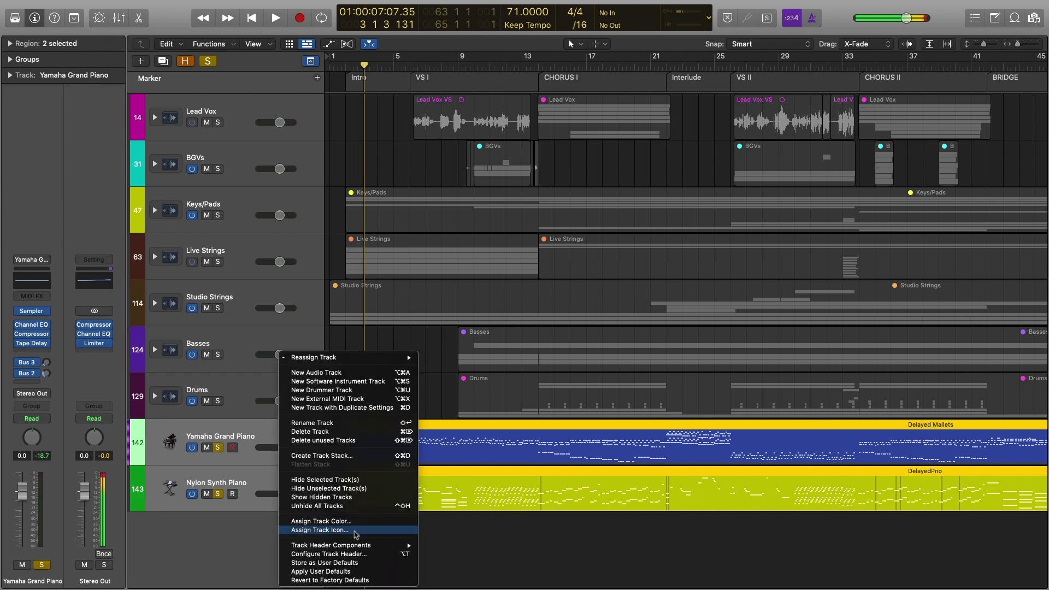
left_click(340, 460)
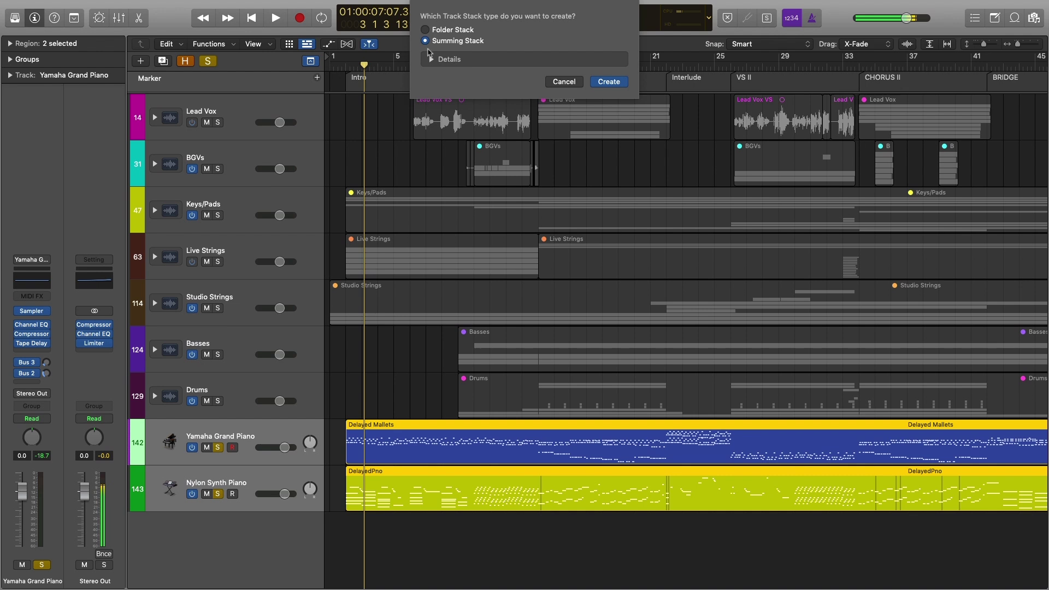
left_click(609, 81)
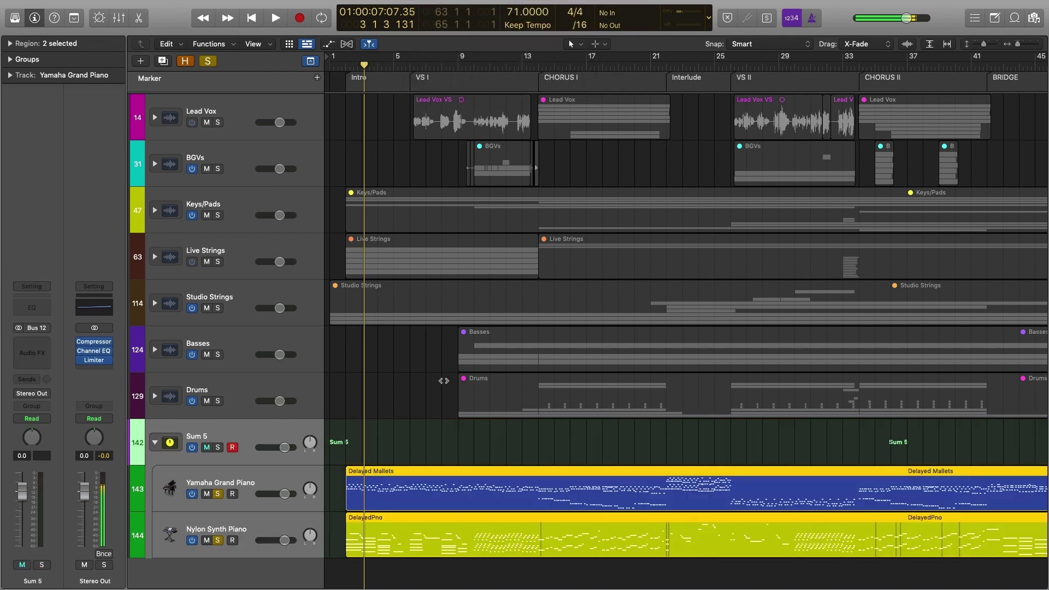
double_click(203, 437)
type("Demonstrati")
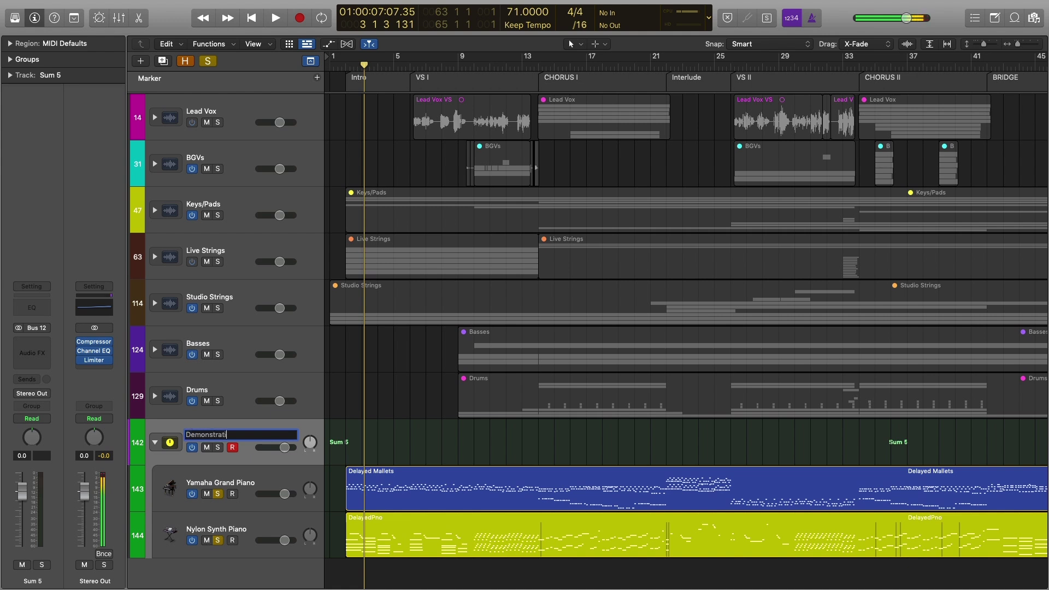
type("on")
key("Return")
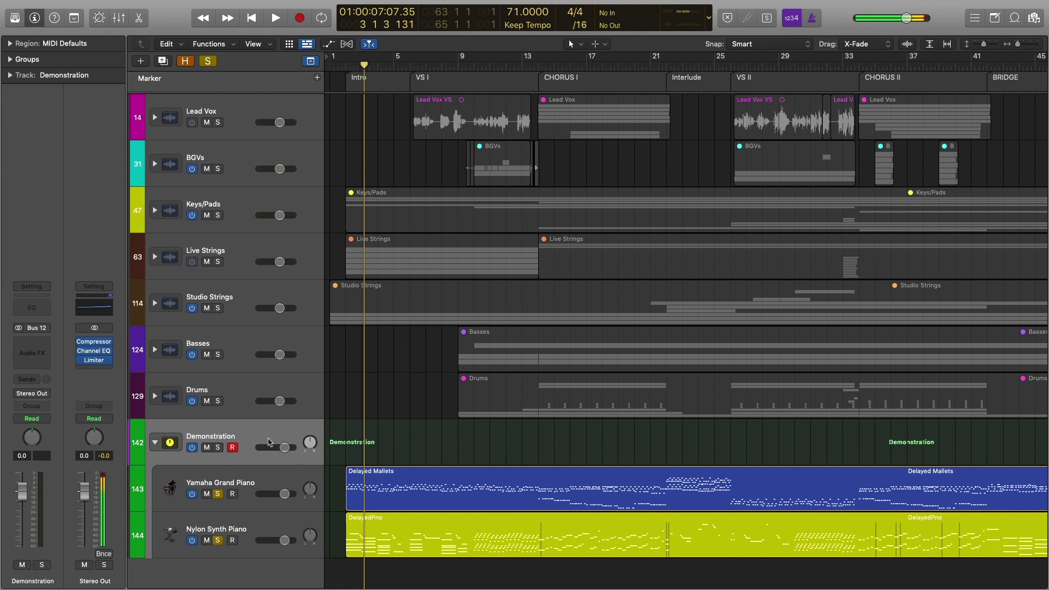
left_click(155, 443)
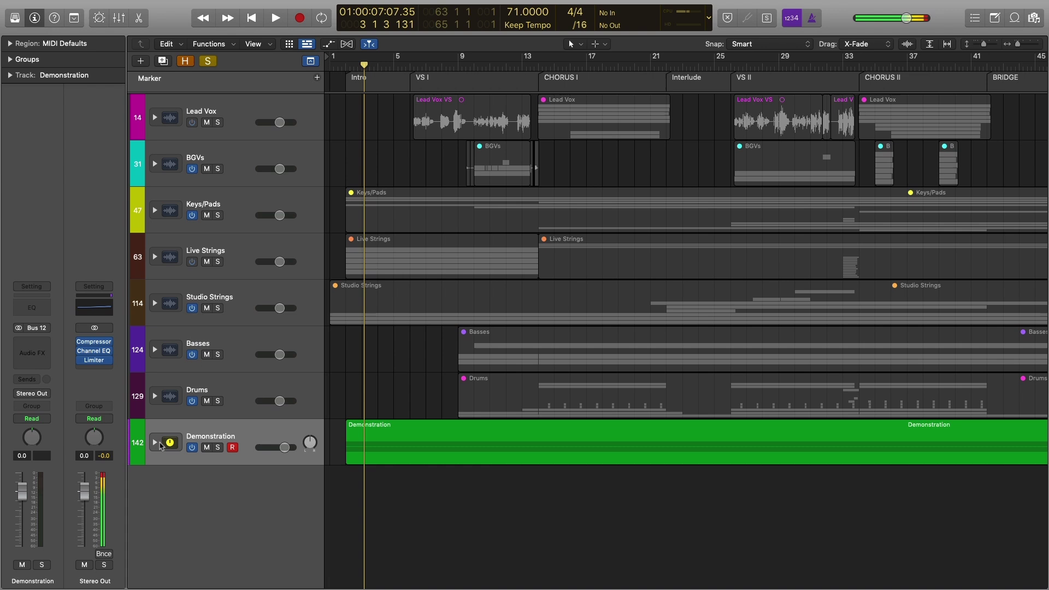
left_click(249, 438)
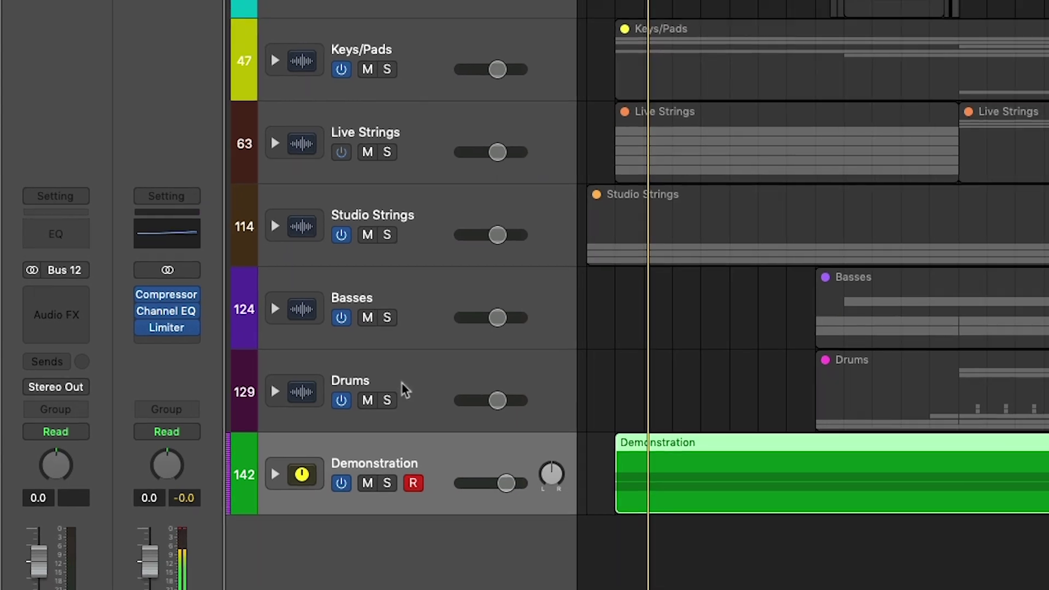
Check the Demonstration stack's Bus 12 input sources, then expand the stack to show both pianos
left_click(437, 391)
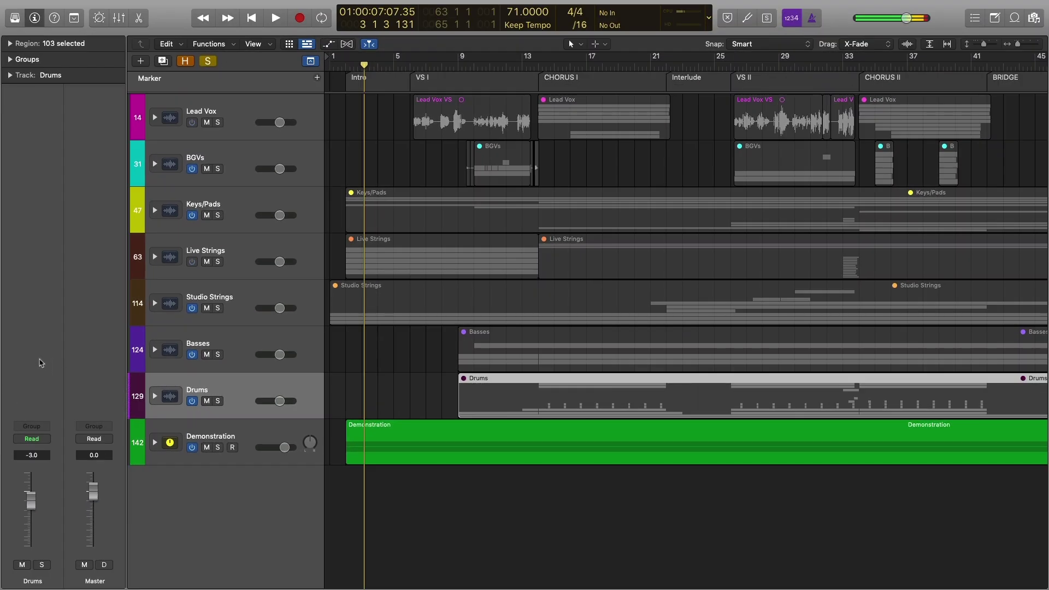
left_click(268, 437)
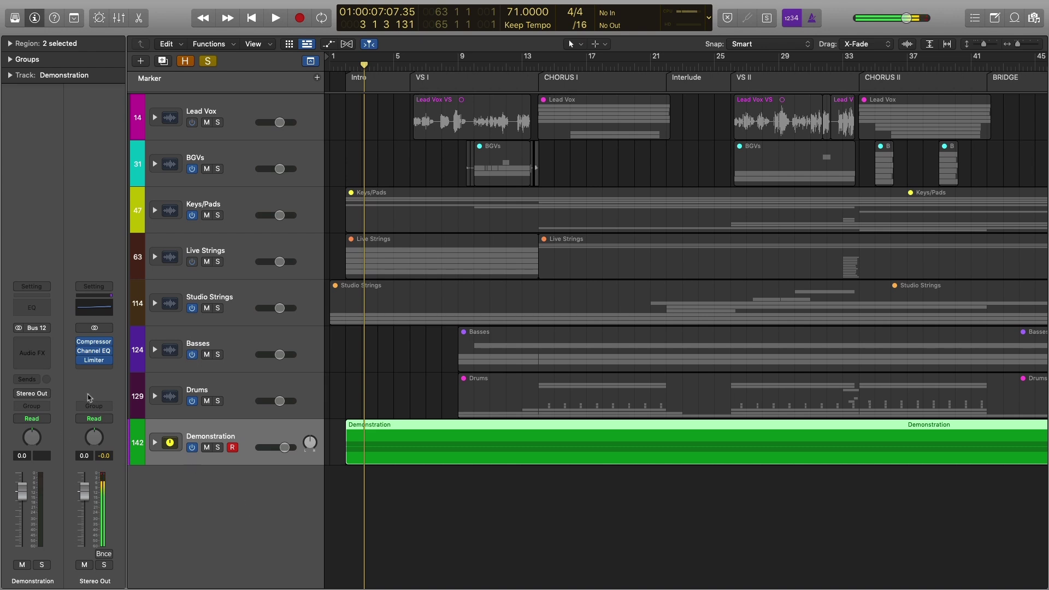
left_click(46, 329)
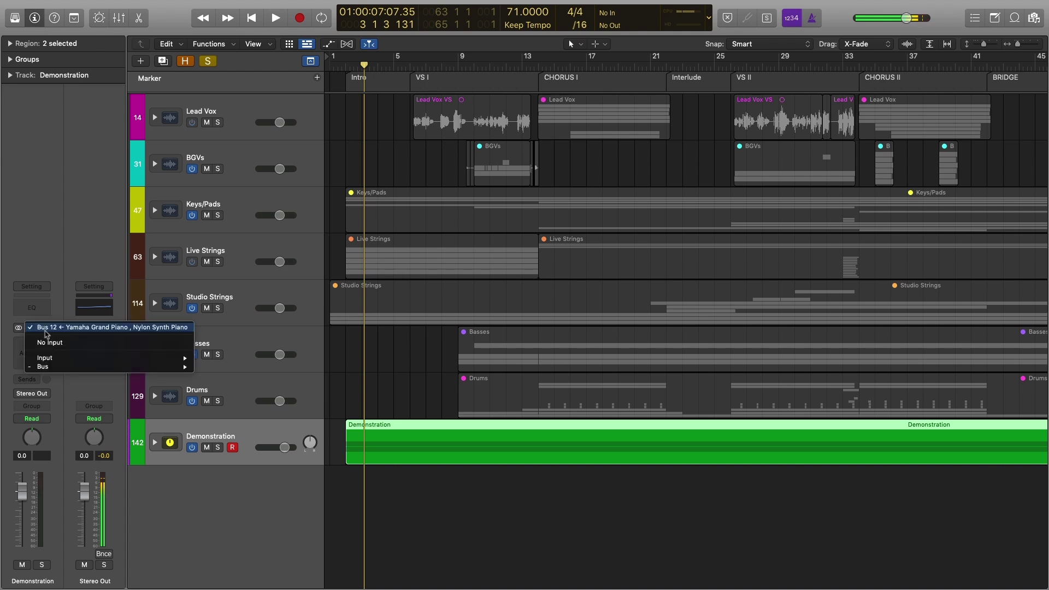
left_click(78, 328)
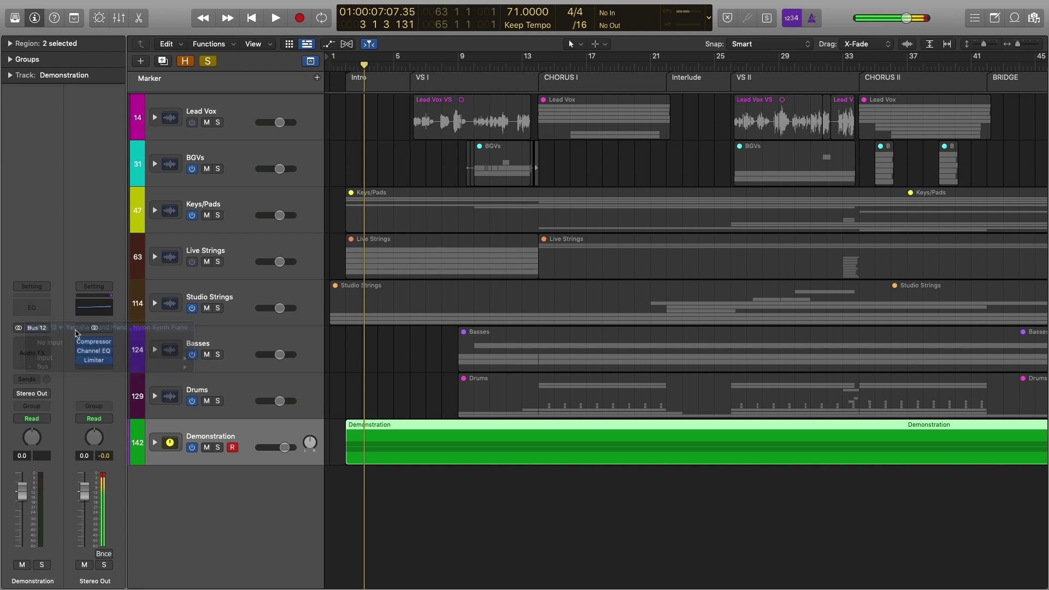
left_click(154, 443)
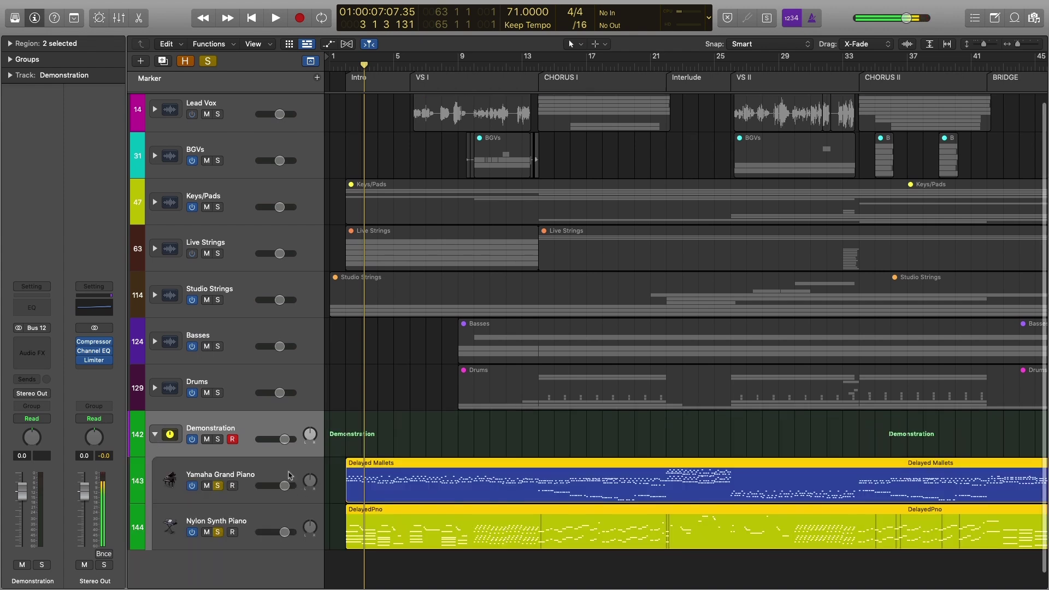
Route the Yamaha Grand Piano's output through Bus 12 to Demonstration
left_click(246, 497)
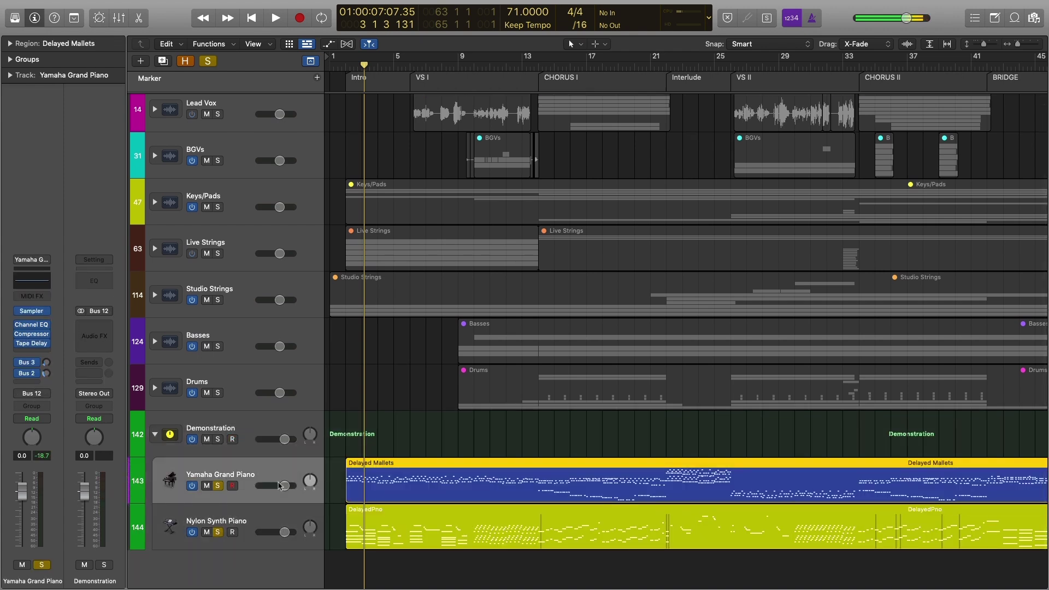
left_click(33, 393)
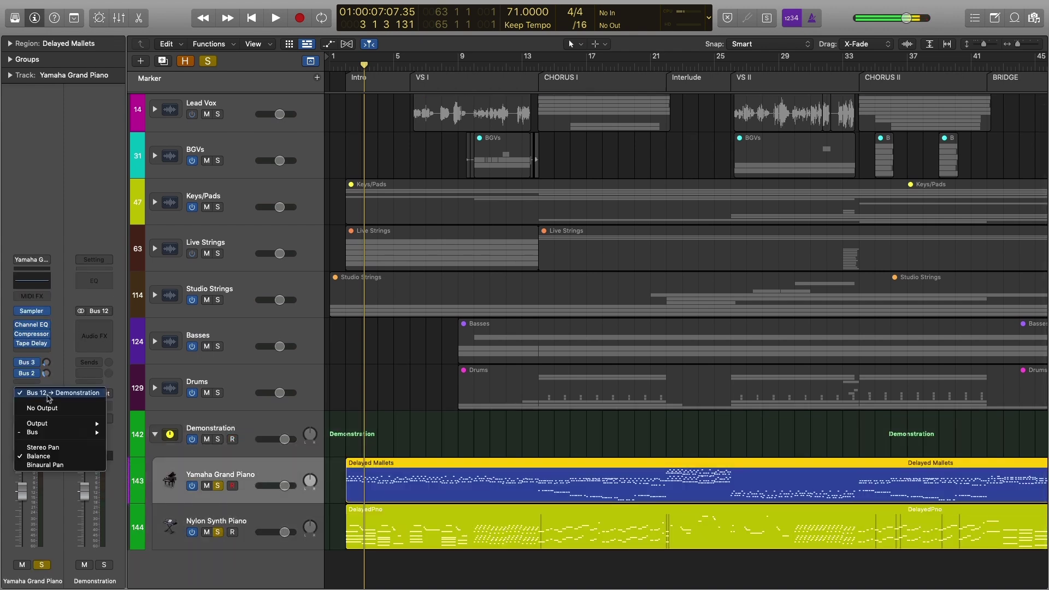
mouse_move(34, 432)
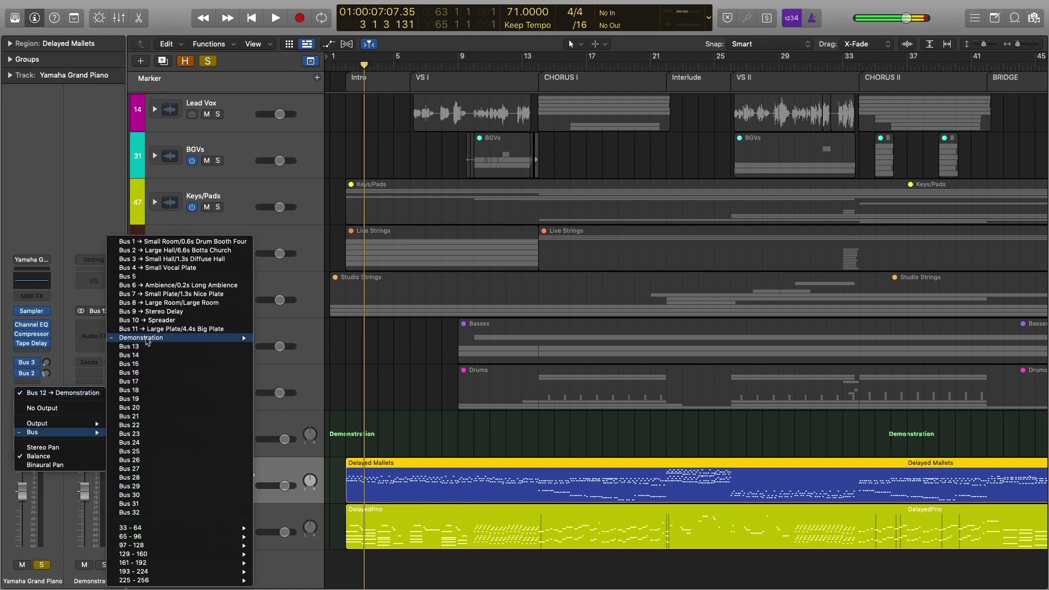
mouse_move(150, 338)
left_click(272, 339)
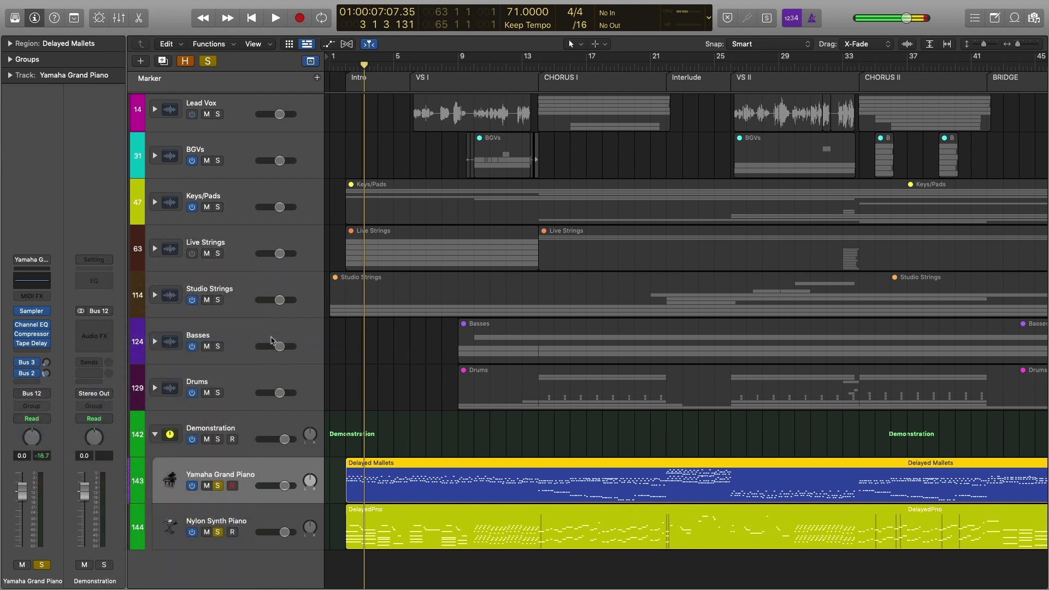
Inspect the Drums stack's tracks, then fold the Demonstration stack closed
left_click(155, 387)
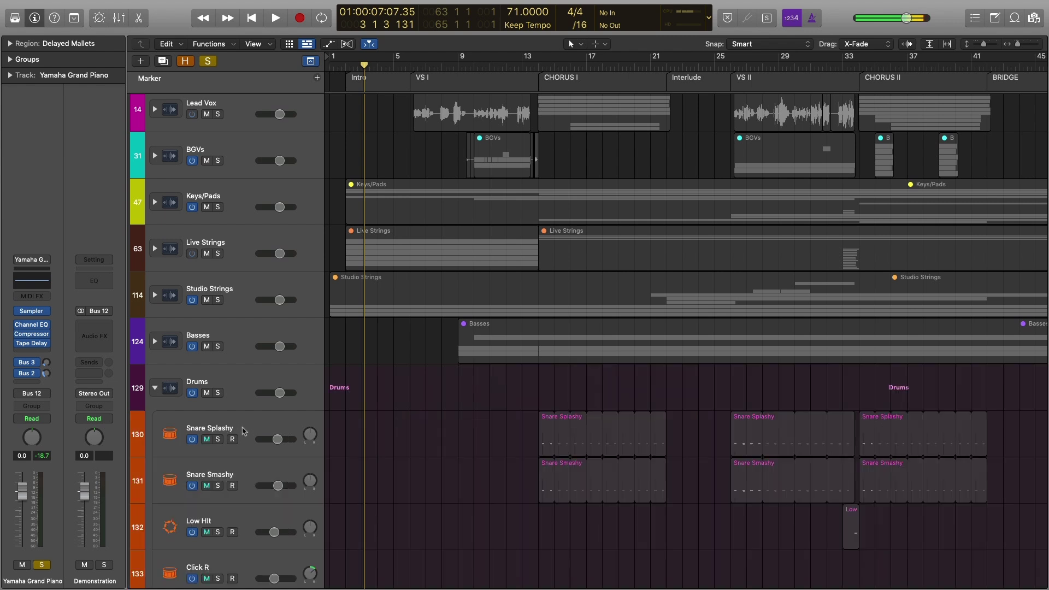
left_click(238, 433)
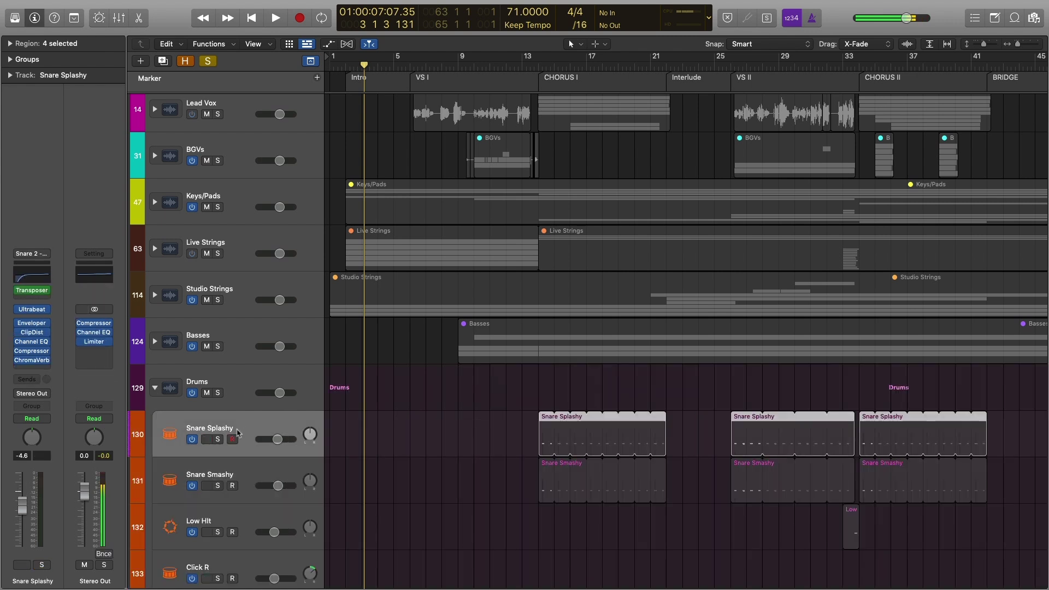
left_click(154, 388)
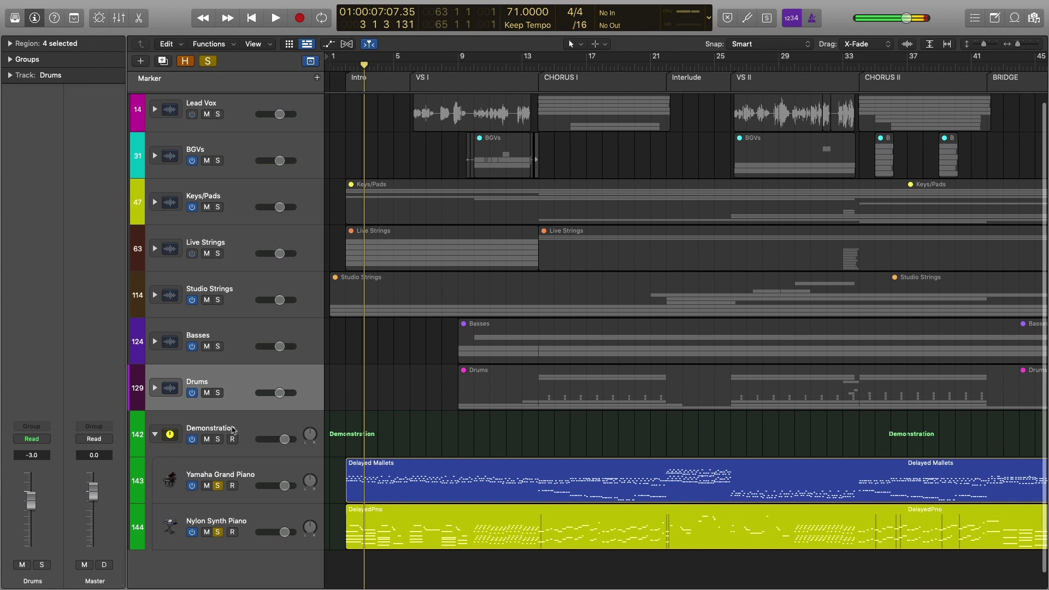
left_click(241, 430)
left_click(260, 475)
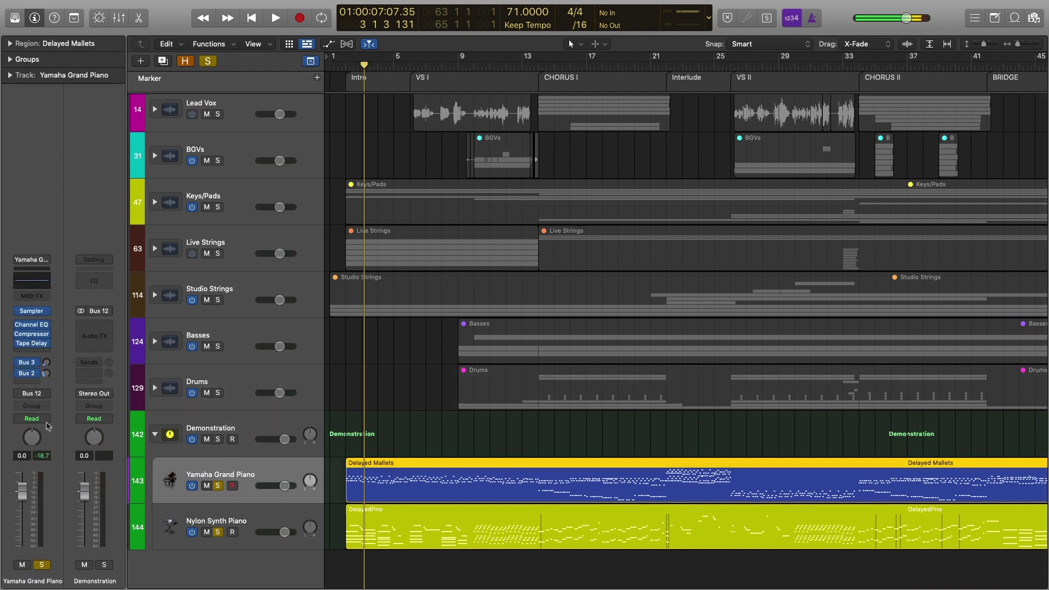
left_click(244, 424)
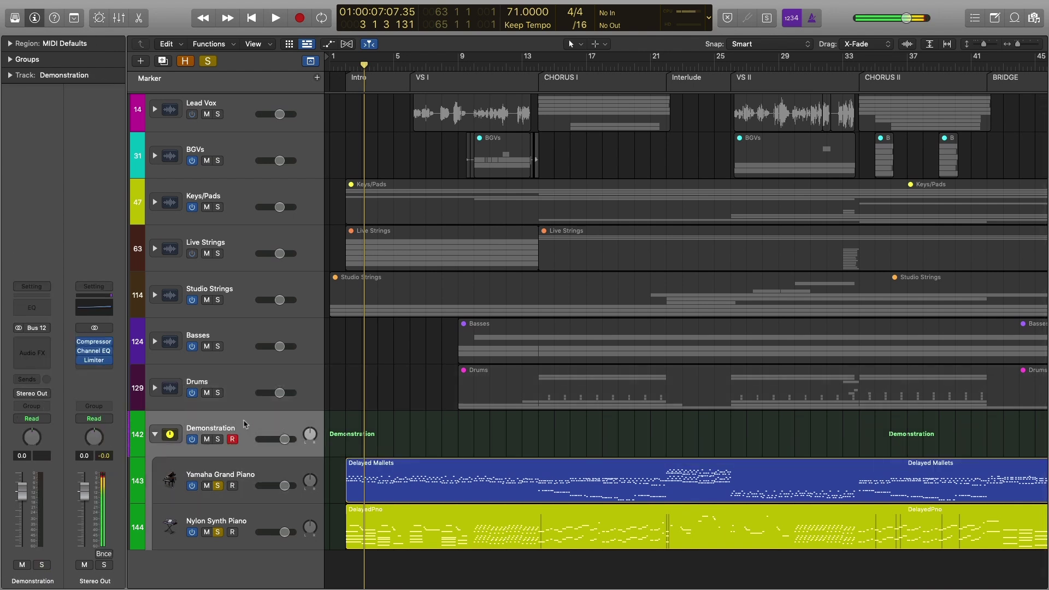
left_click(156, 434)
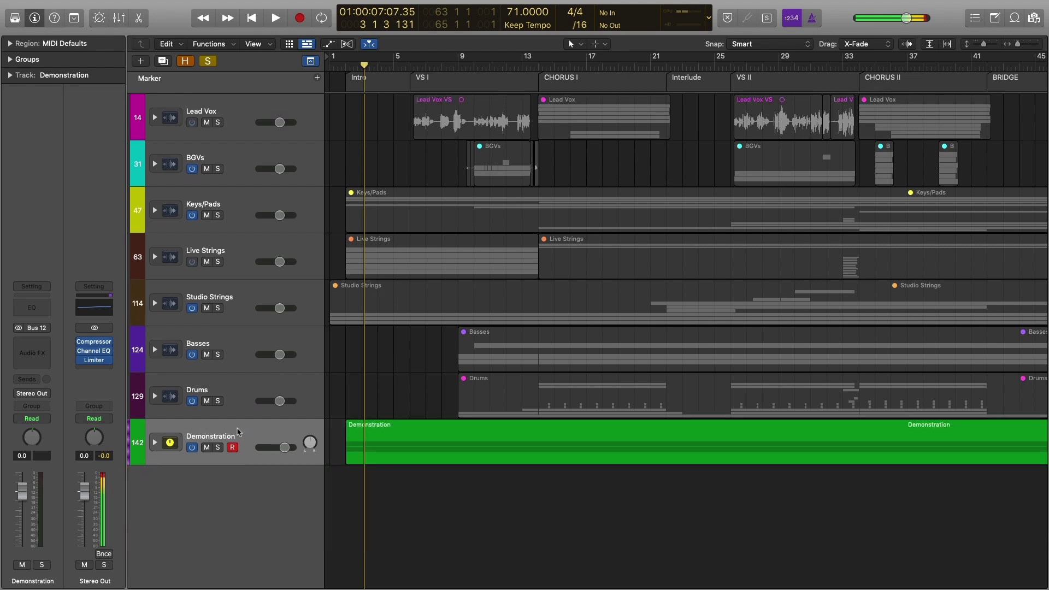
left_click(267, 437)
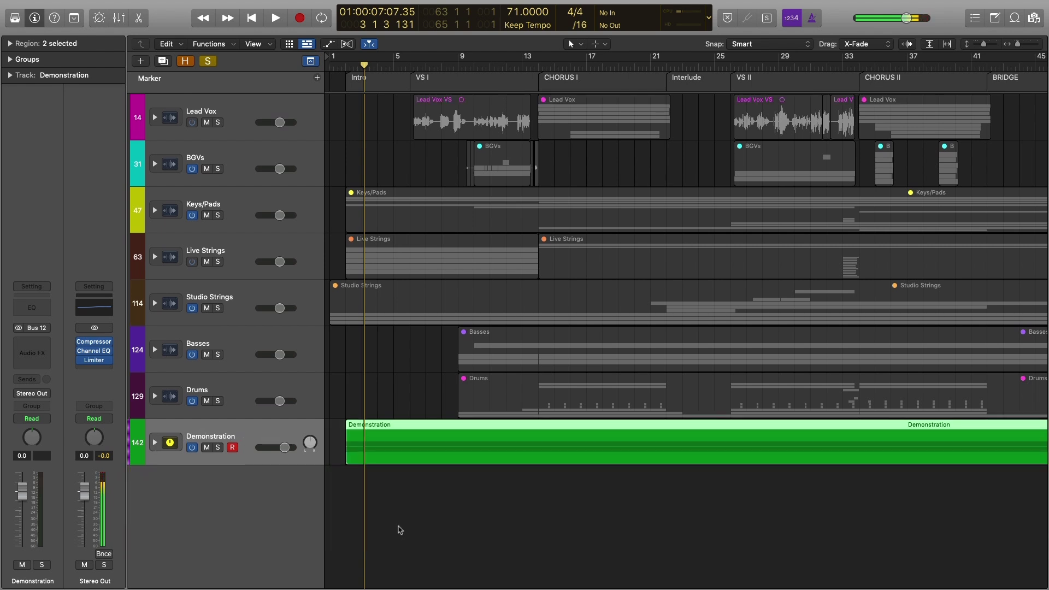
left_click(375, 516)
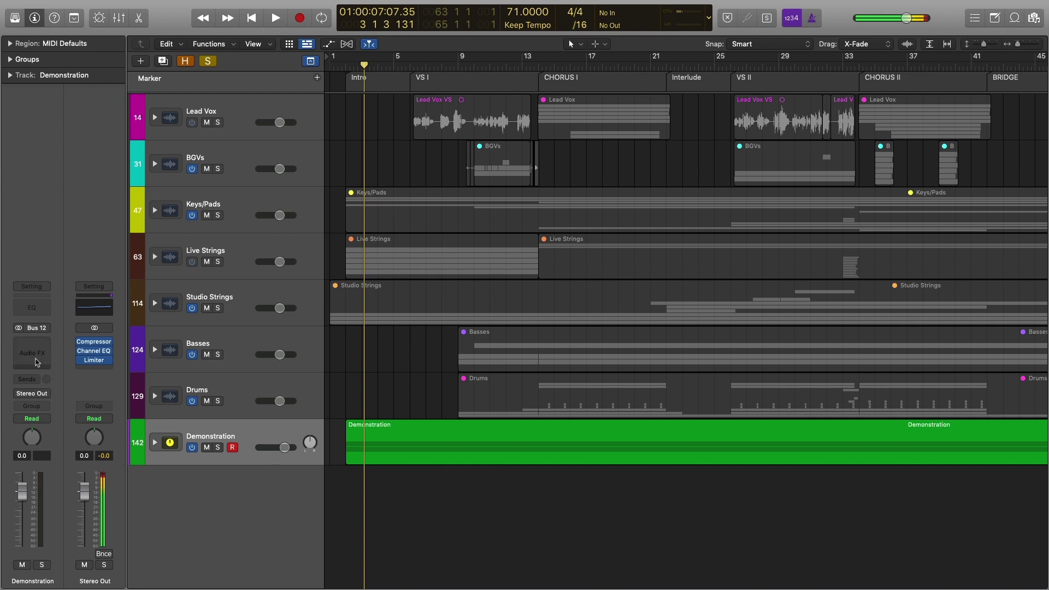
Reopen the Demonstration stack and insert a Channel EQ on the stack track
left_click(156, 442)
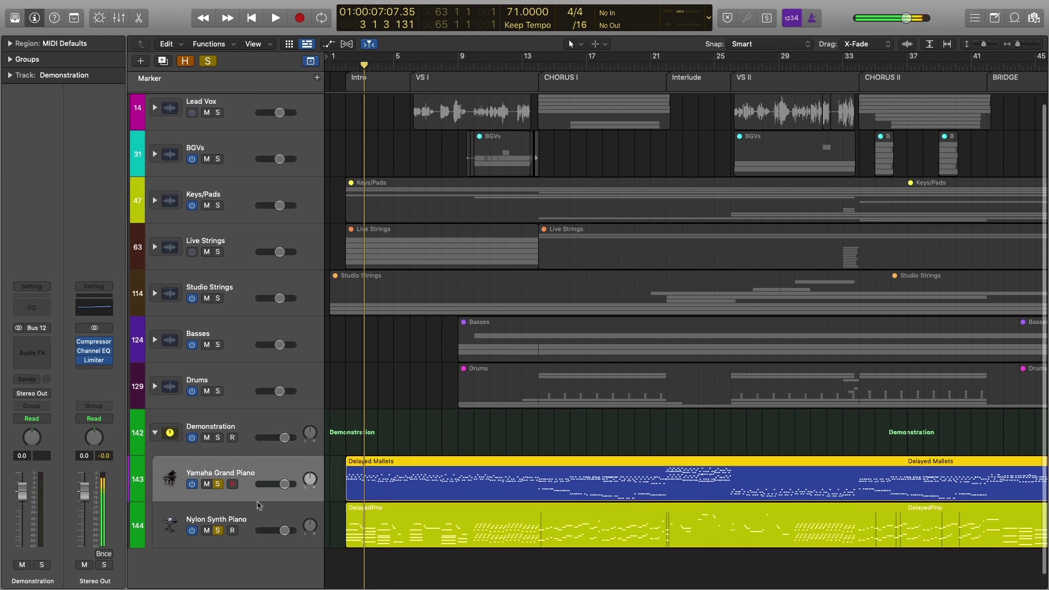
left_click(257, 519)
left_click(257, 489)
left_click(256, 513)
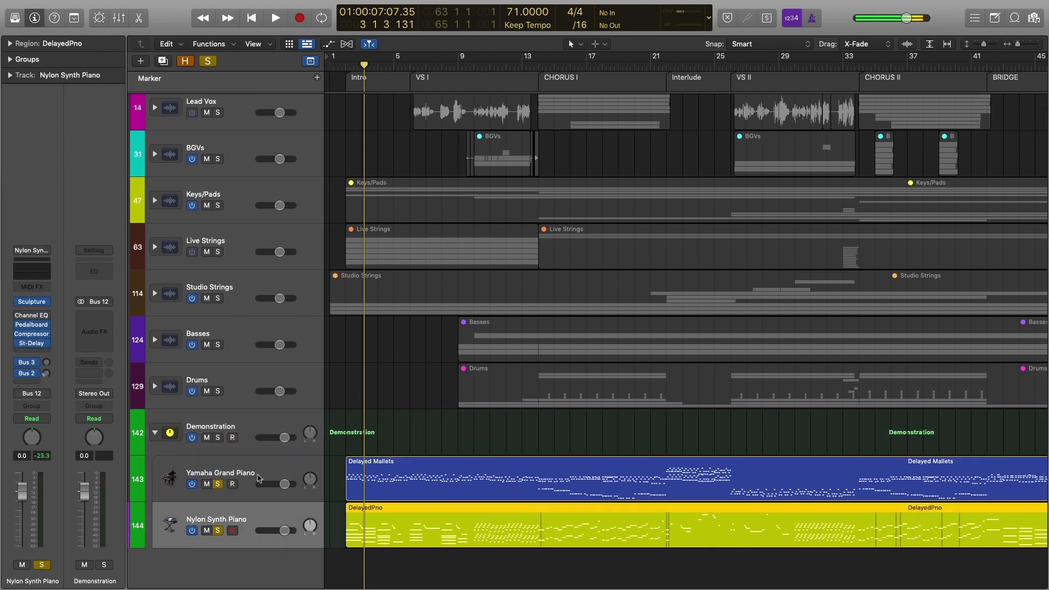
left_click(259, 475)
left_click(228, 427)
left_click(38, 306)
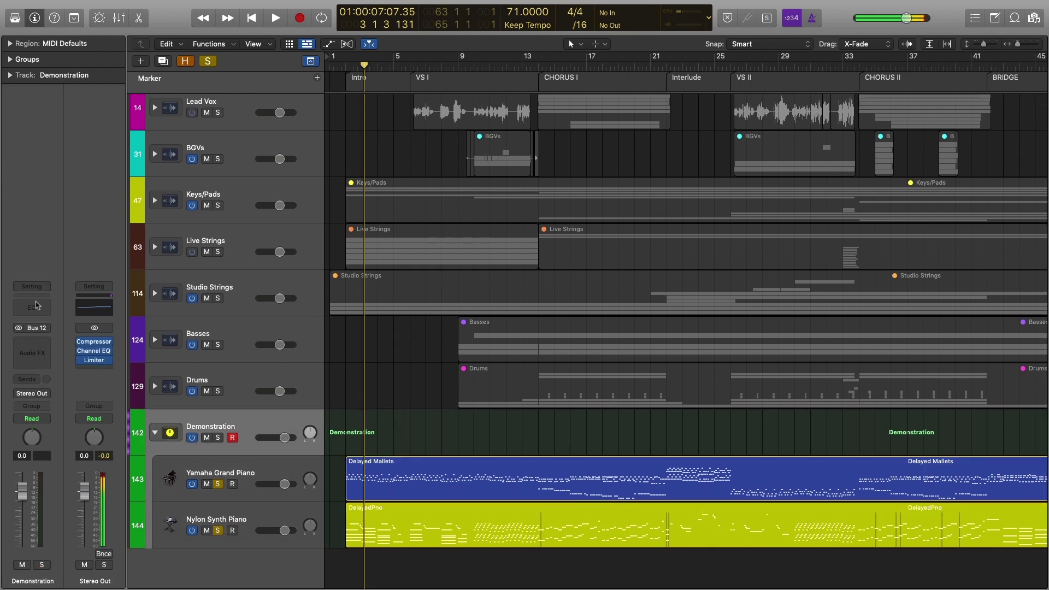
Enable the EQ low cut, set Latch mode and record a low-cut frequency sweep during playback
left_click(376, 195)
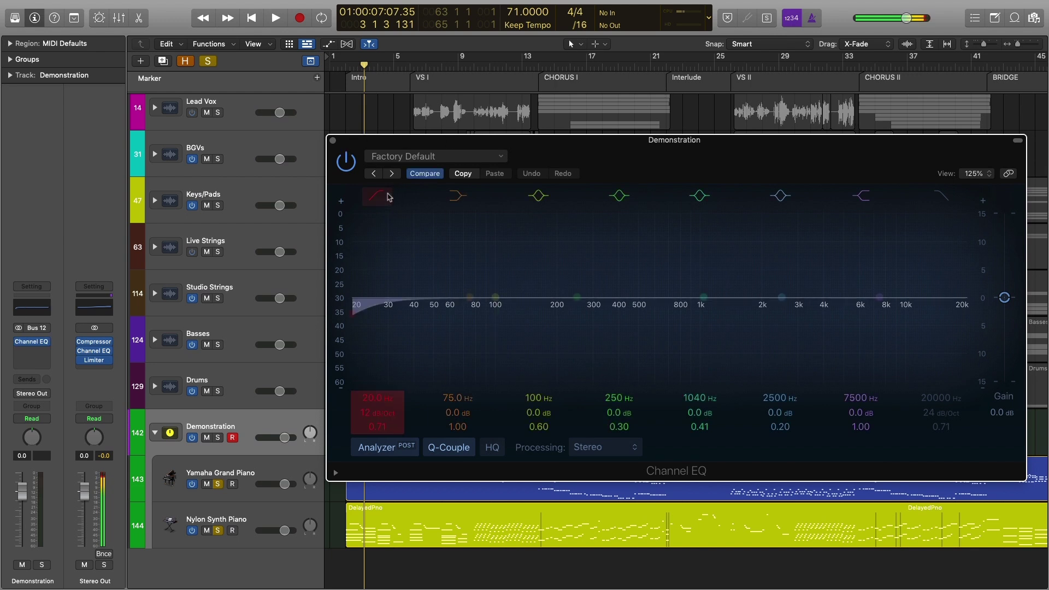
left_click(32, 418)
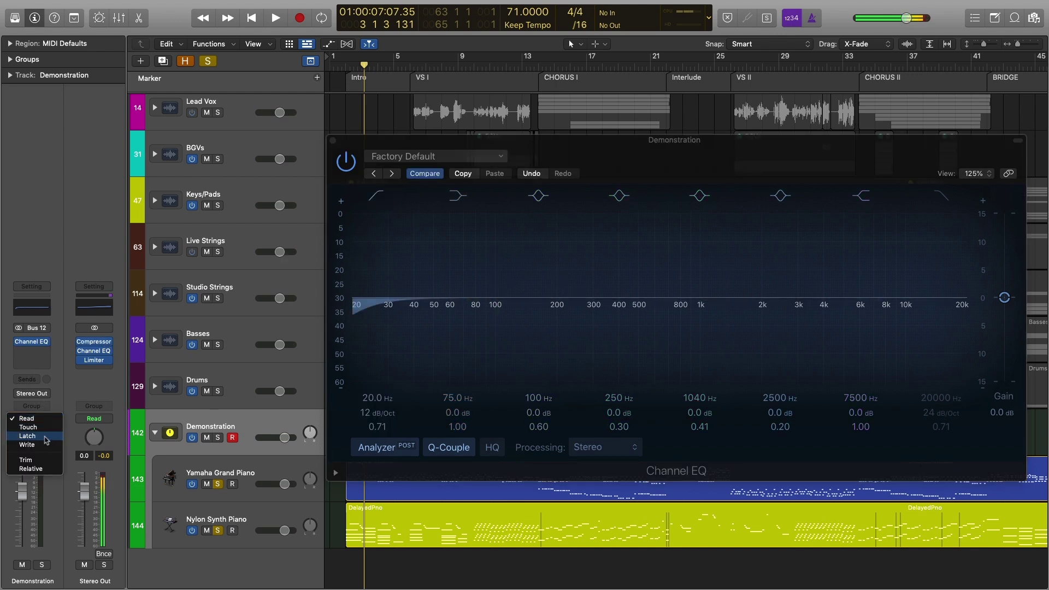
left_click(30, 448)
left_click_drag(388, 301, 631, 311)
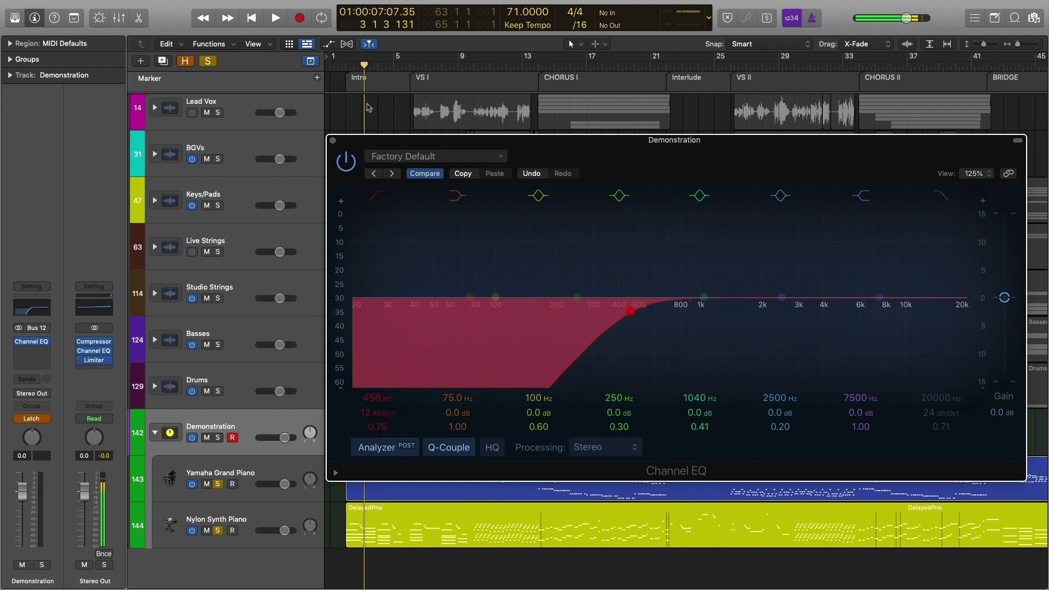
key("space")
left_click_drag(631, 311, 456, 315)
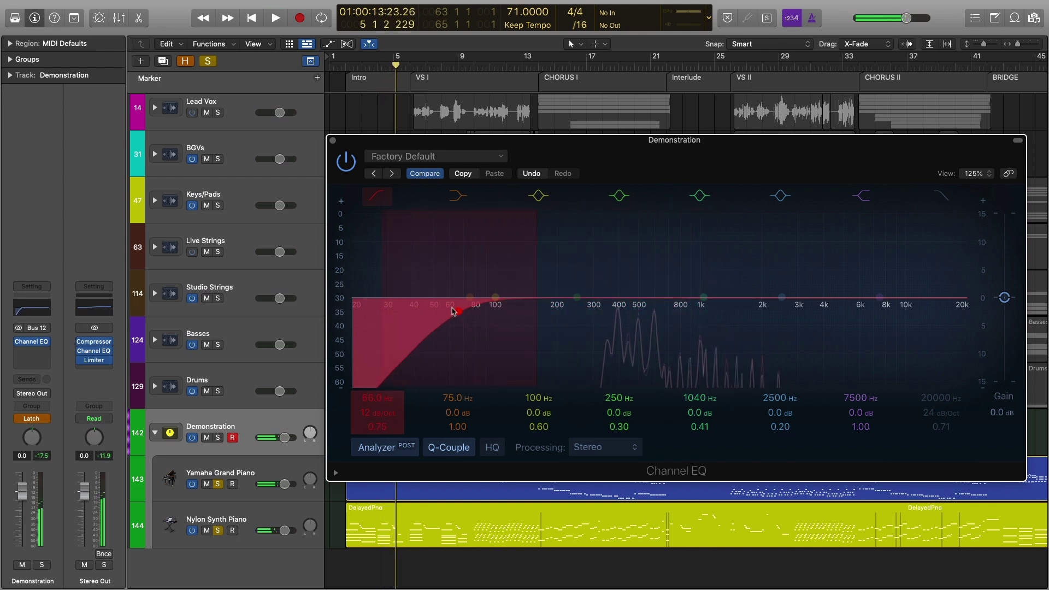
left_click(32, 419)
Switch to Read, show the Low Cut Freq lane, reshape the curve and audition it
left_click(27, 400)
key("a")
left_click(256, 447)
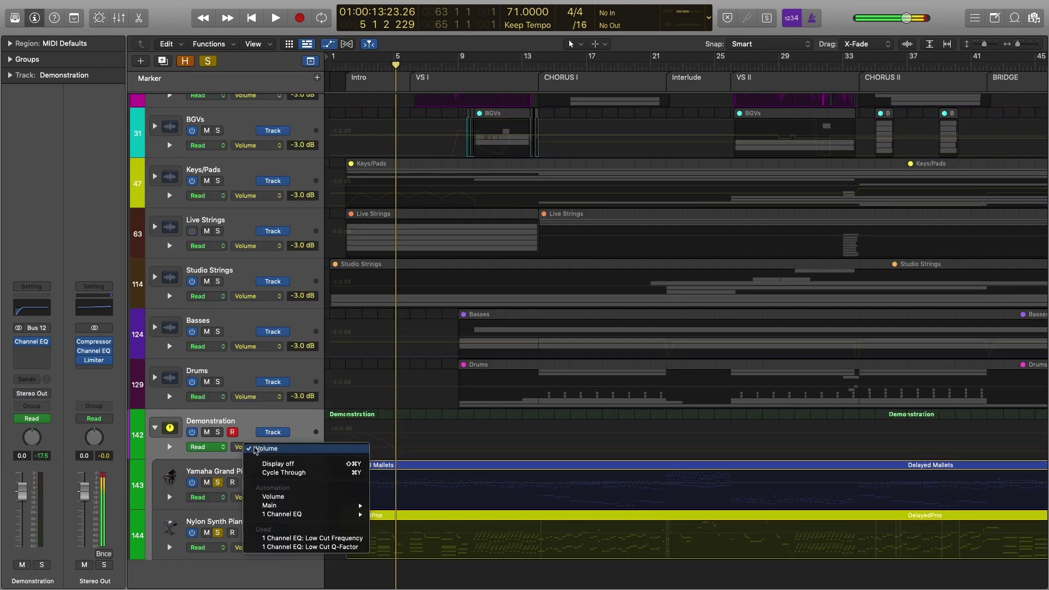
left_click(386, 471)
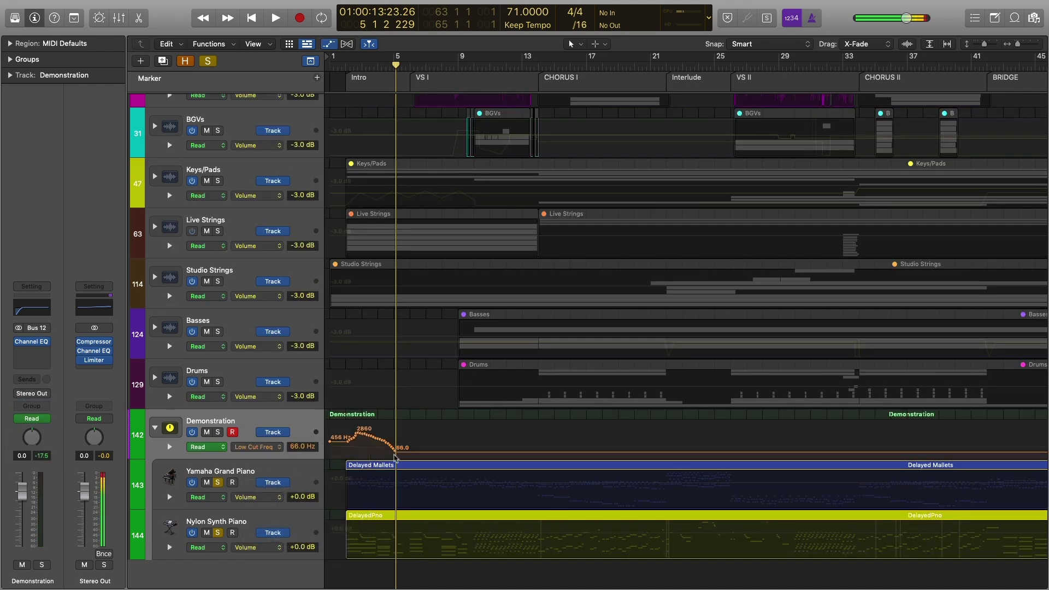
mouse_move(359, 434)
left_mouse_down()
mouse_move(402, 428)
mouse_move(402, 437)
mouse_move(355, 422)
left_mouse_up()
left_click(346, 66)
key("space")
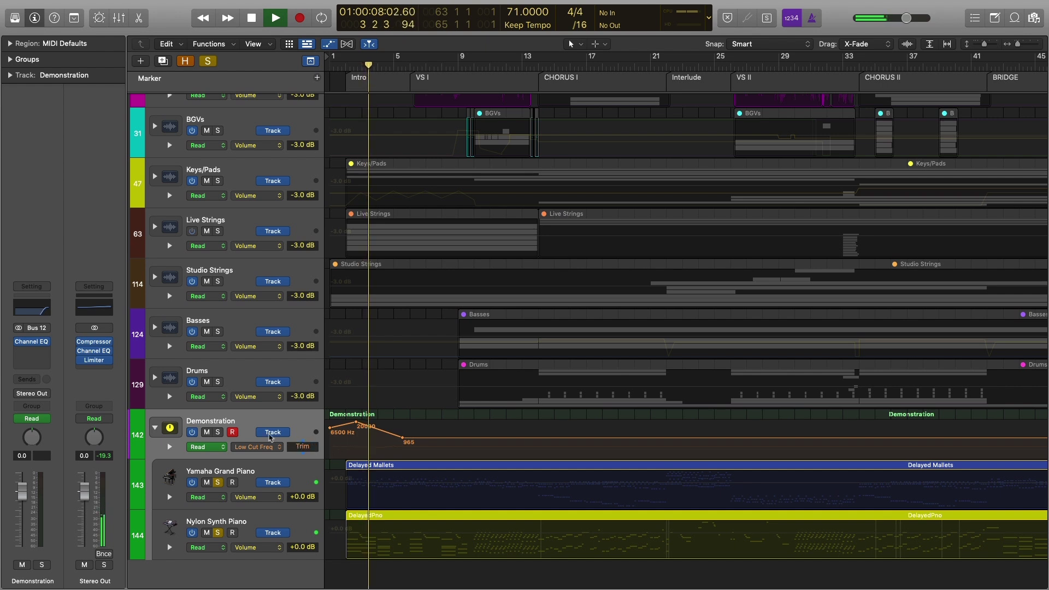
key("space")
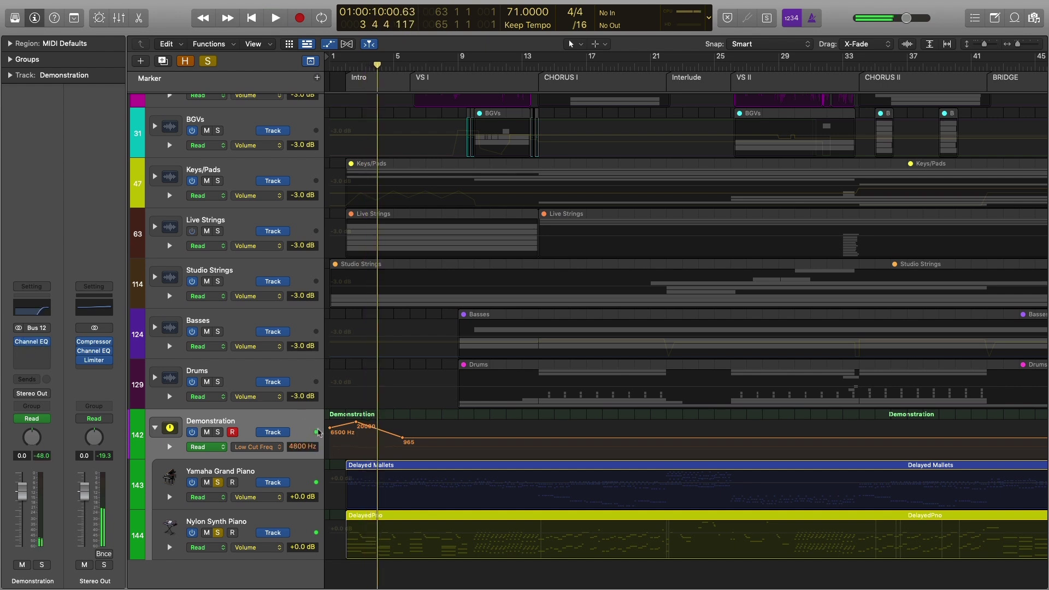
Delete the Low Cut Freq automation points, bypass the Channel EQ and hide automation
double_click(356, 423)
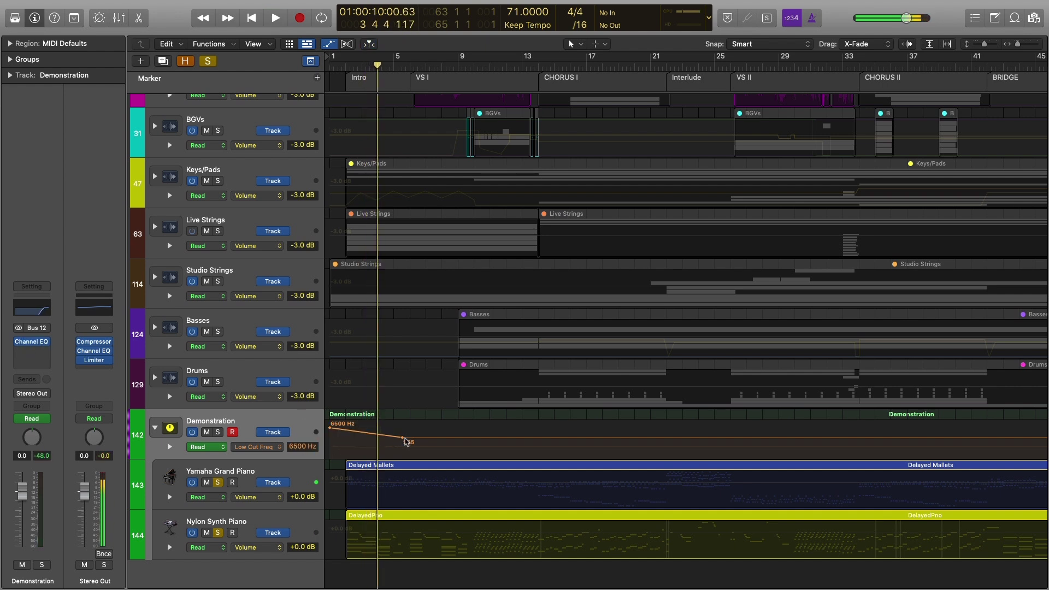
double_click(403, 437)
left_click(333, 430)
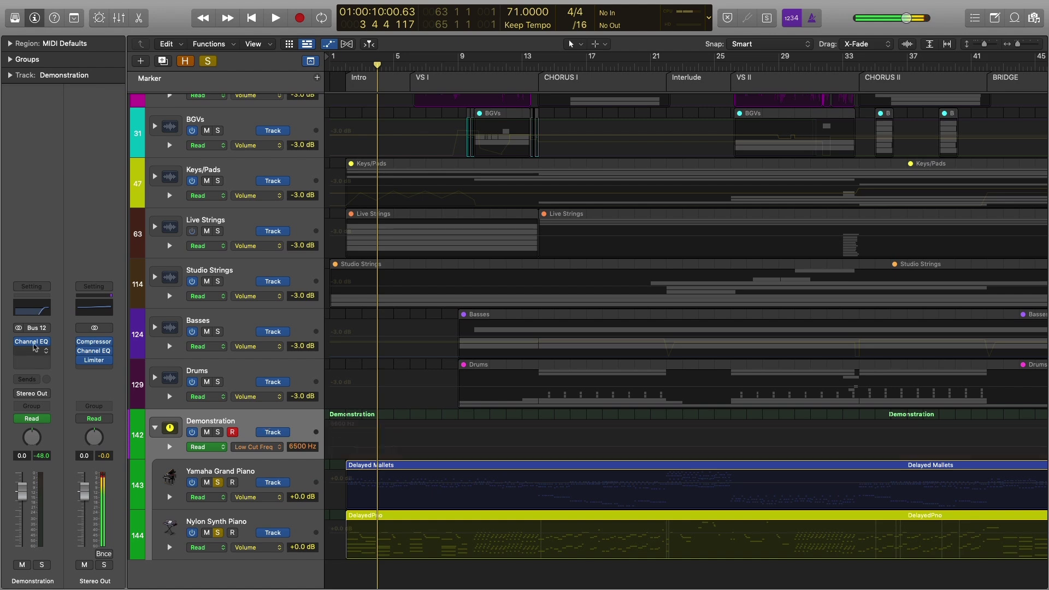
left_click(156, 430)
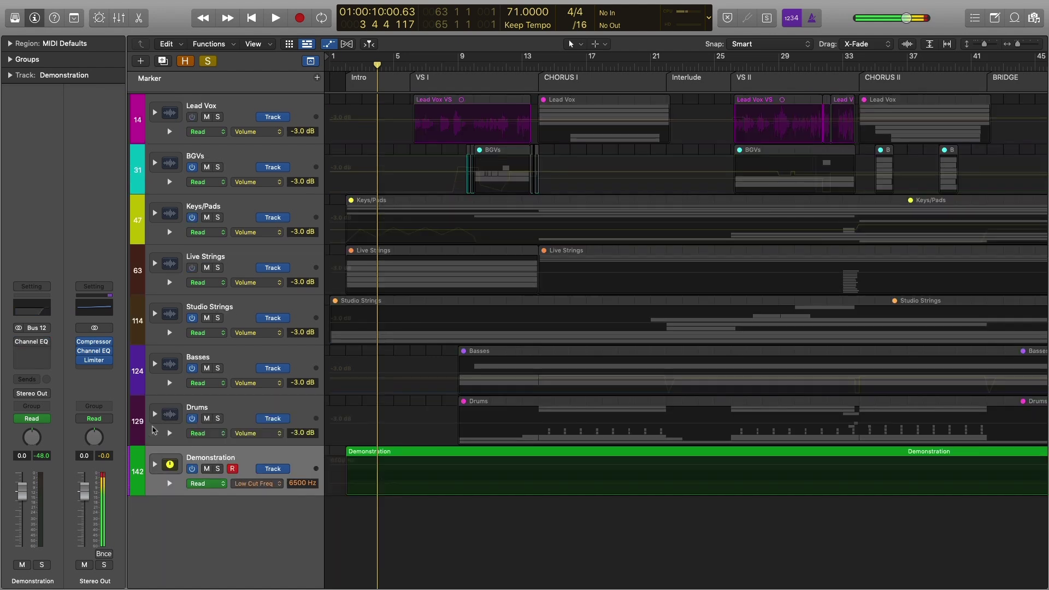
key("a")
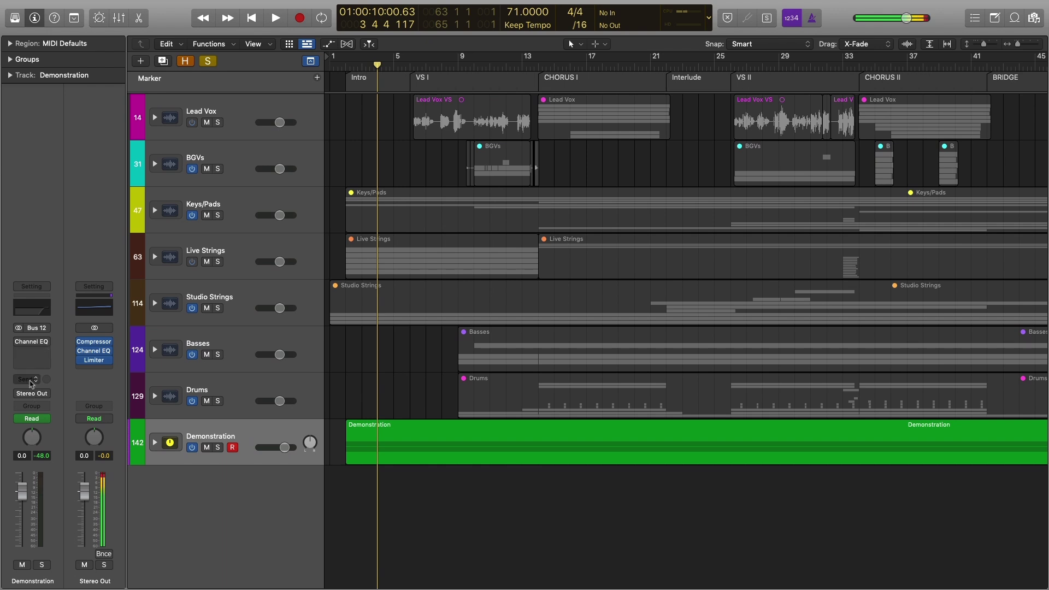
Add a Bus 9 Stereo Delay send to Demonstration and raise it to about -7.8 dB
left_click(26, 378)
mouse_move(48, 394)
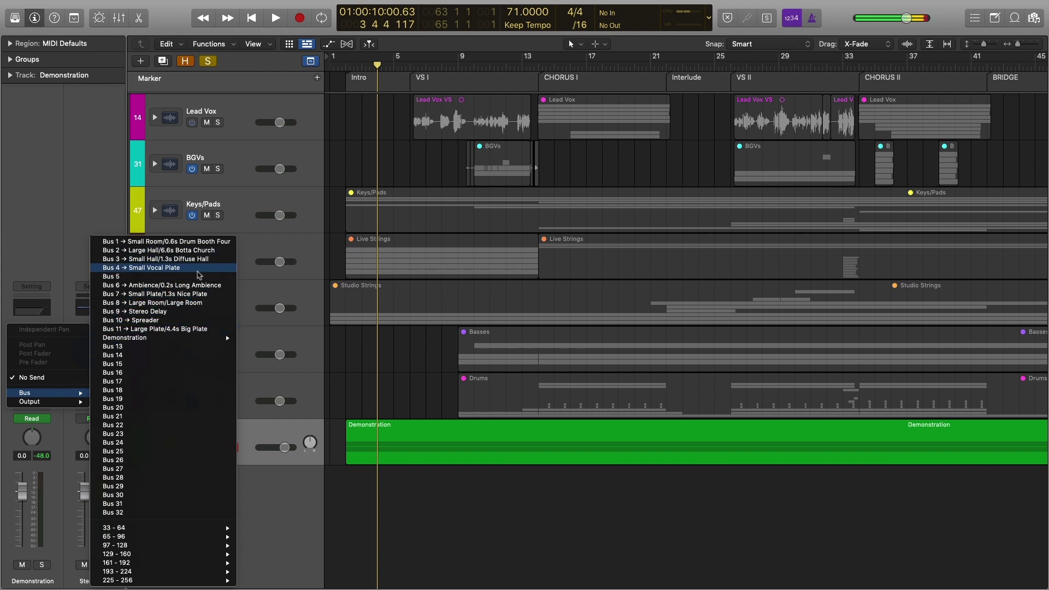
left_click(192, 311)
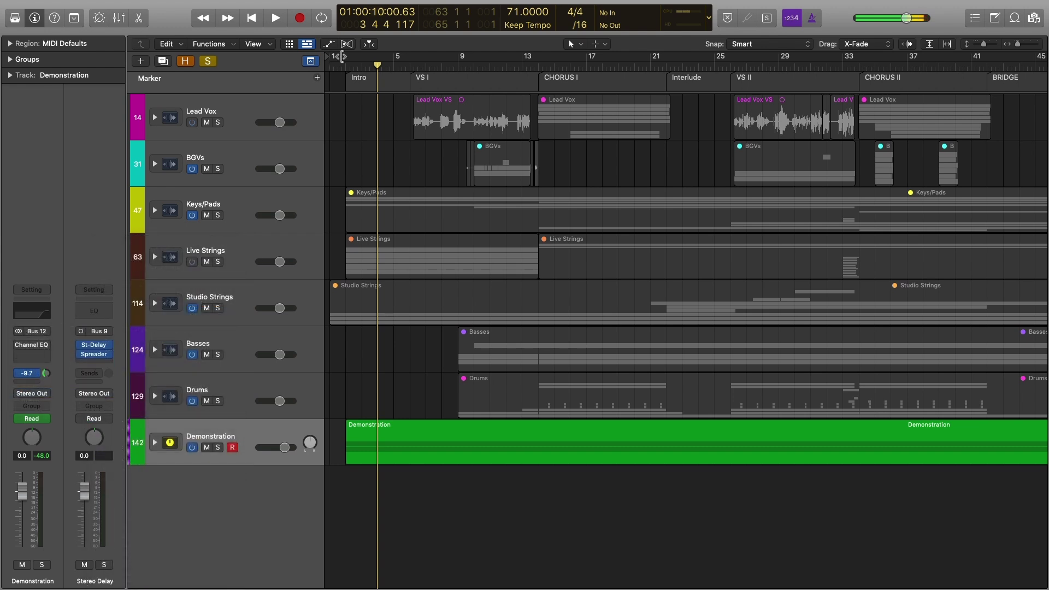
key("alt+comma")
key("space")
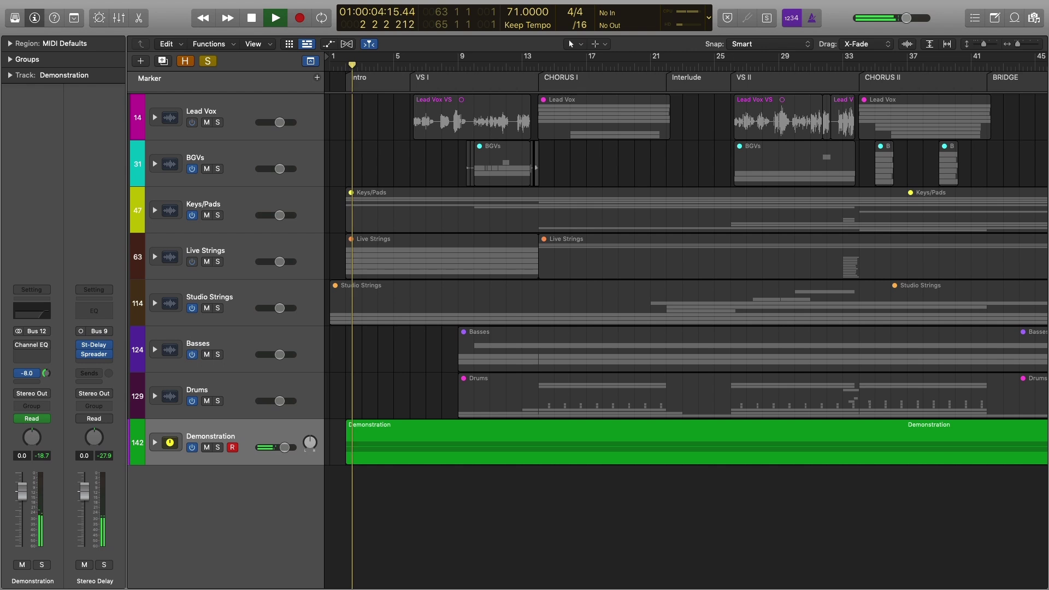
left_click_drag(48, 377, 61, 375)
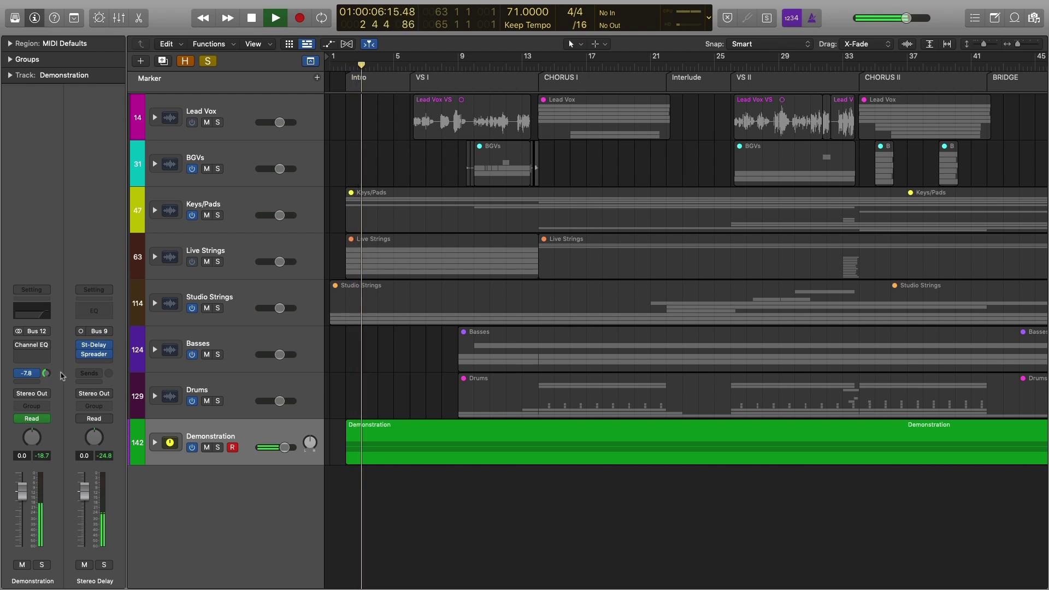
key("space")
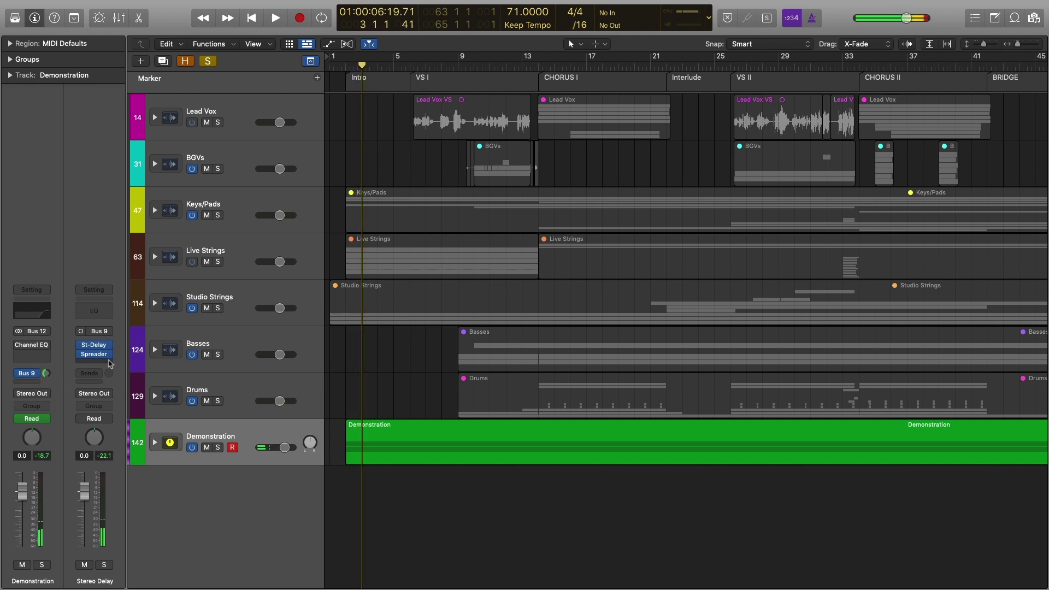
left_click(251, 433)
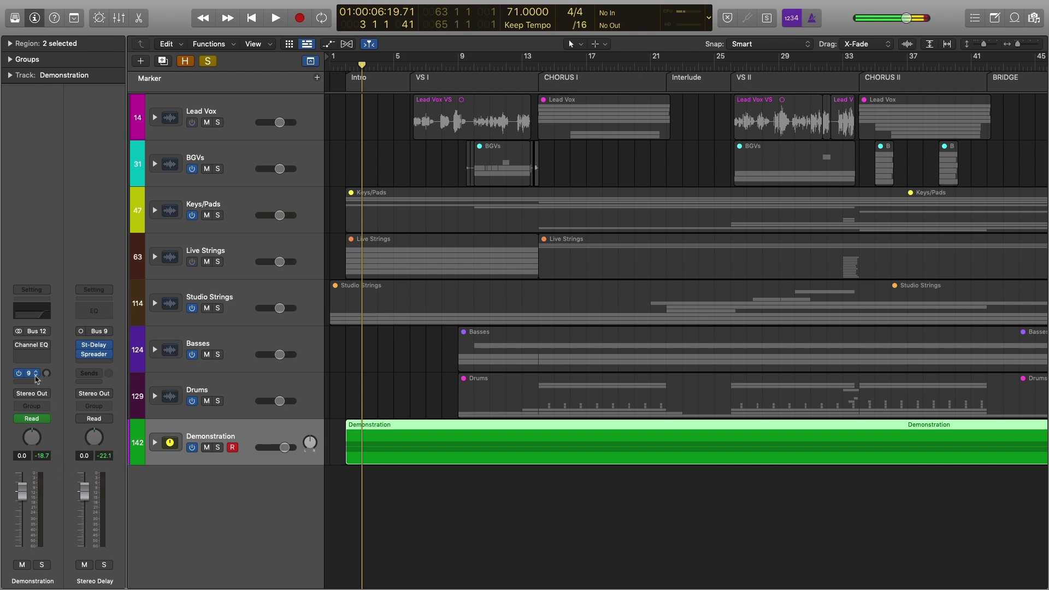
Leave the new effect slot empty and remove the Channel EQ from the Demonstration strip
left_click(31, 354)
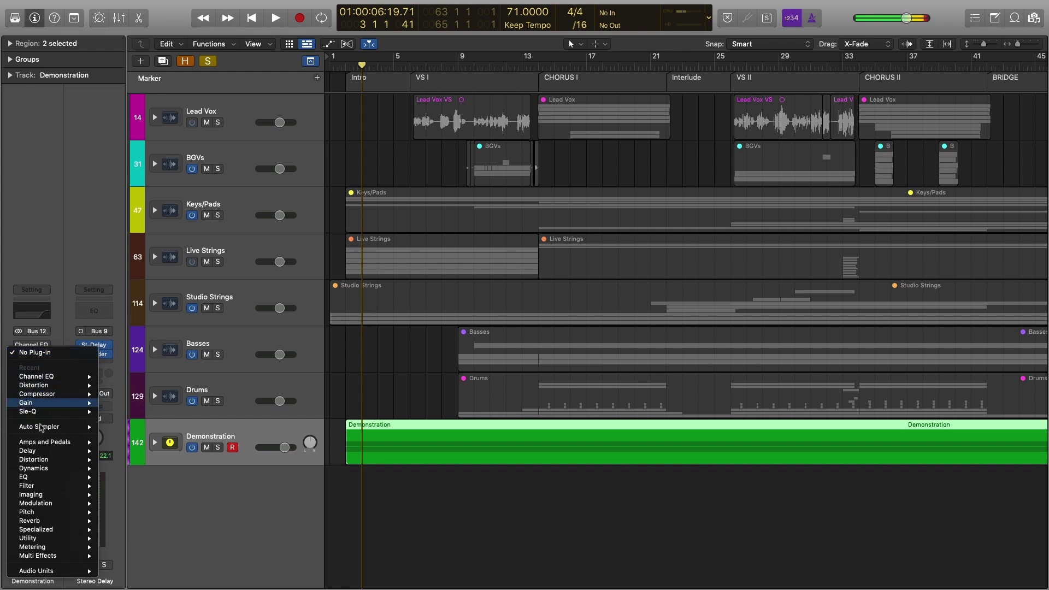
left_click(250, 512)
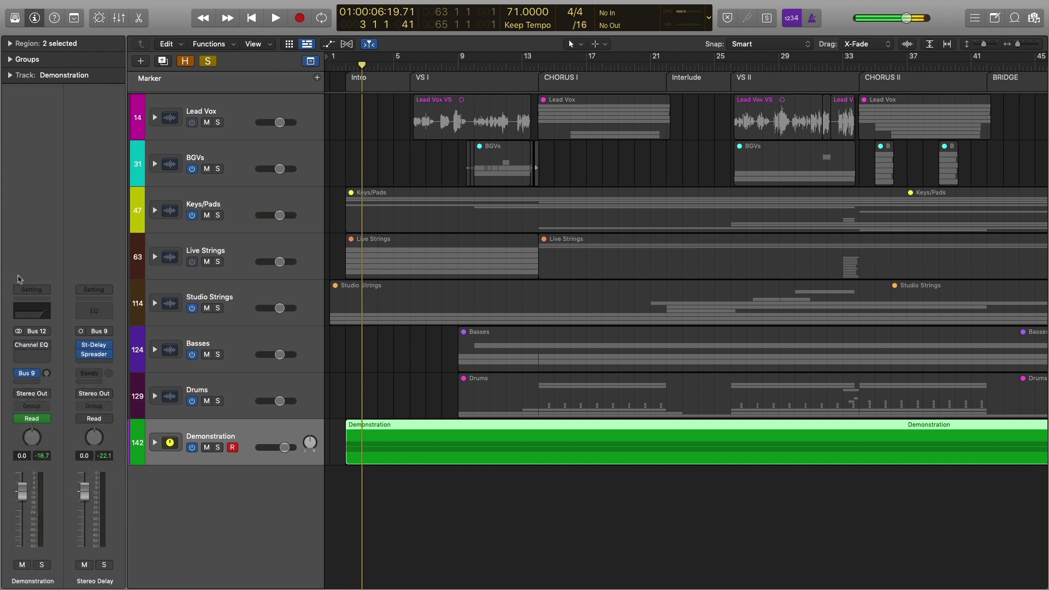
left_click(49, 348)
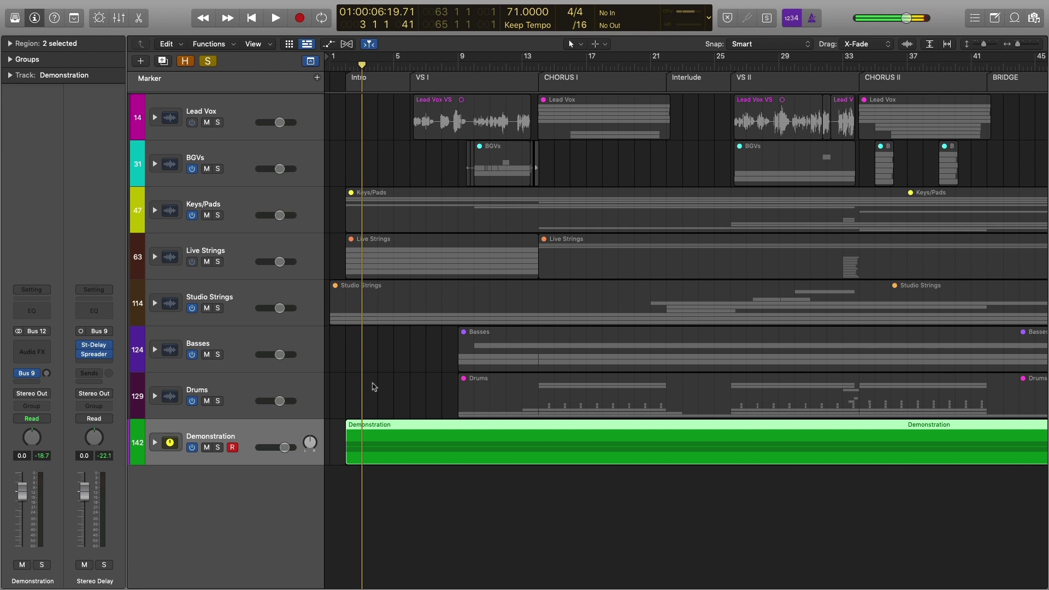
Select the Basses and Drums tracks, then deselect the Drums regions
left_click(243, 357)
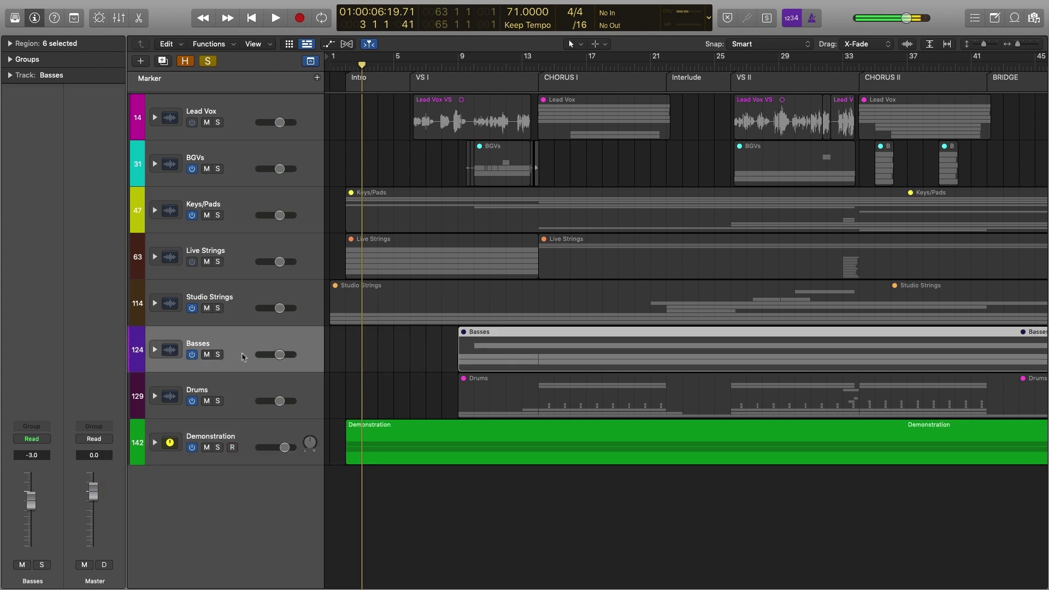
left_click(245, 383)
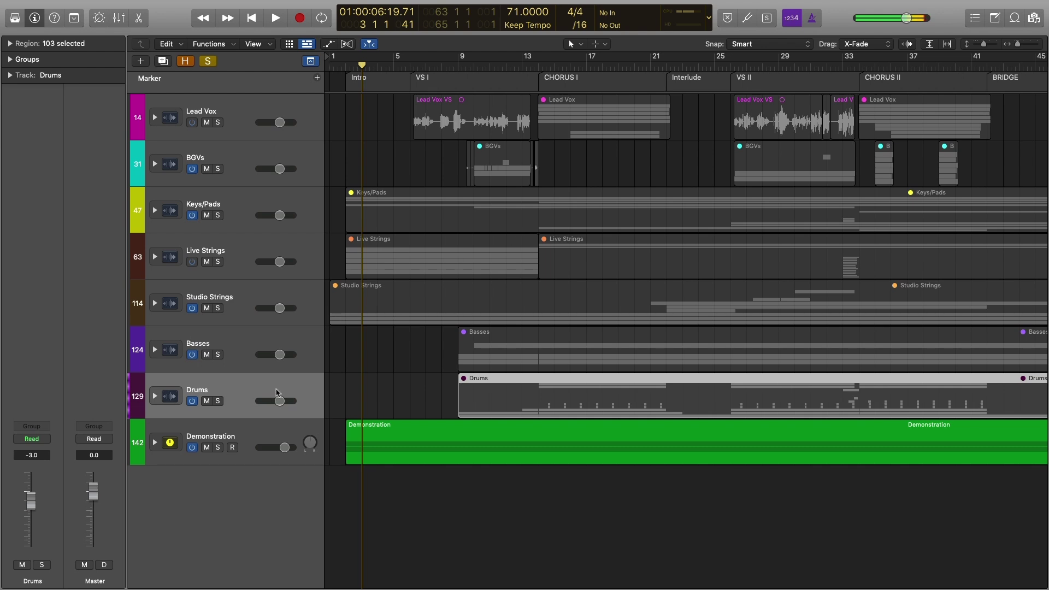
left_click(389, 404)
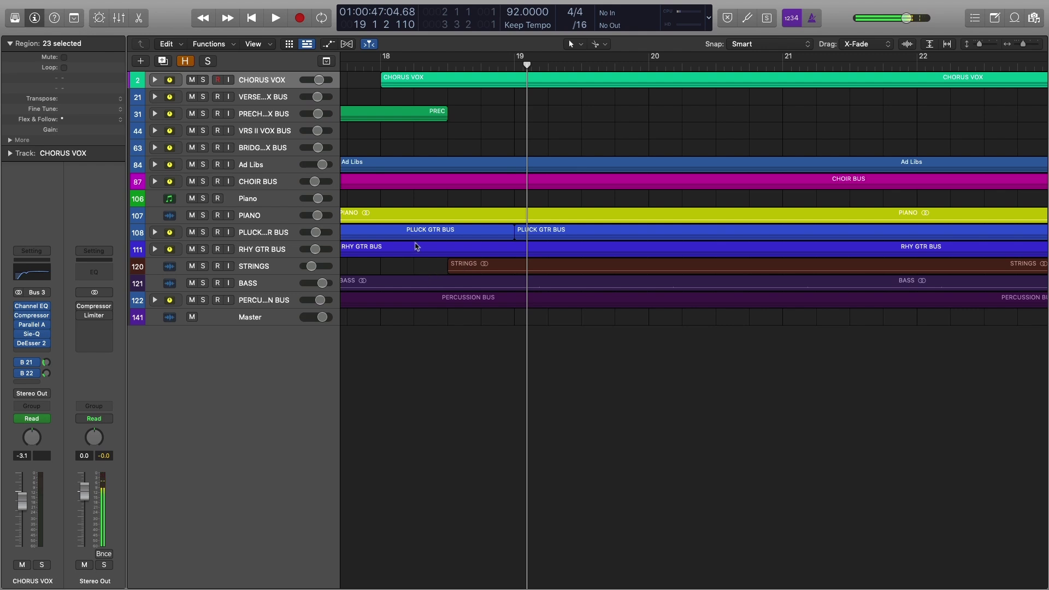
Zoom to fit all tracks across bars 1–21 and return the playhead to bar 2
scroll(421, 240, "left", 6)
scroll(421, 240, "left", 8)
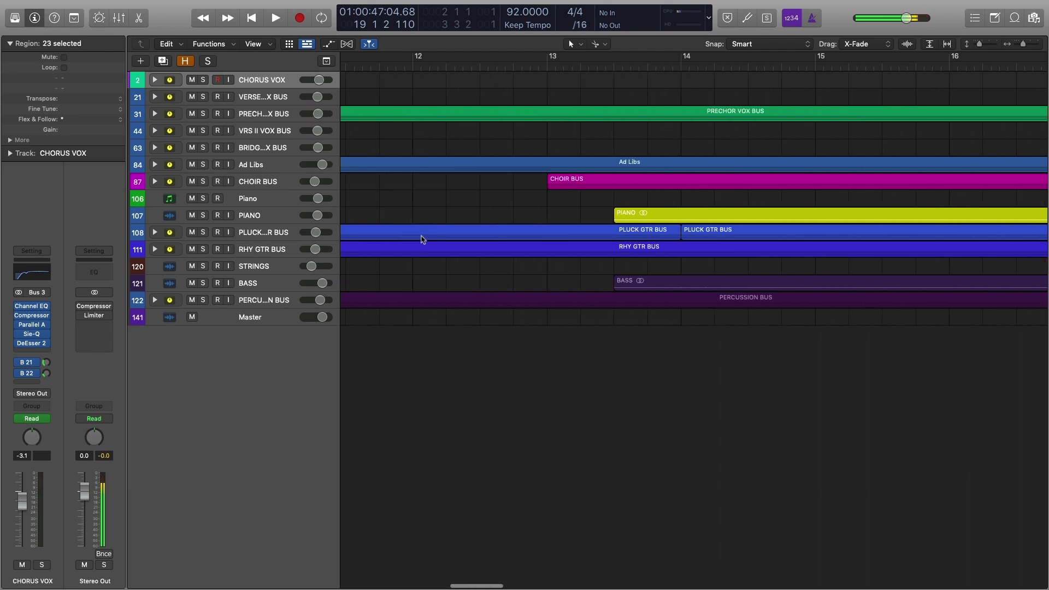
key("super+Right")
key("super+Down")
key("z")
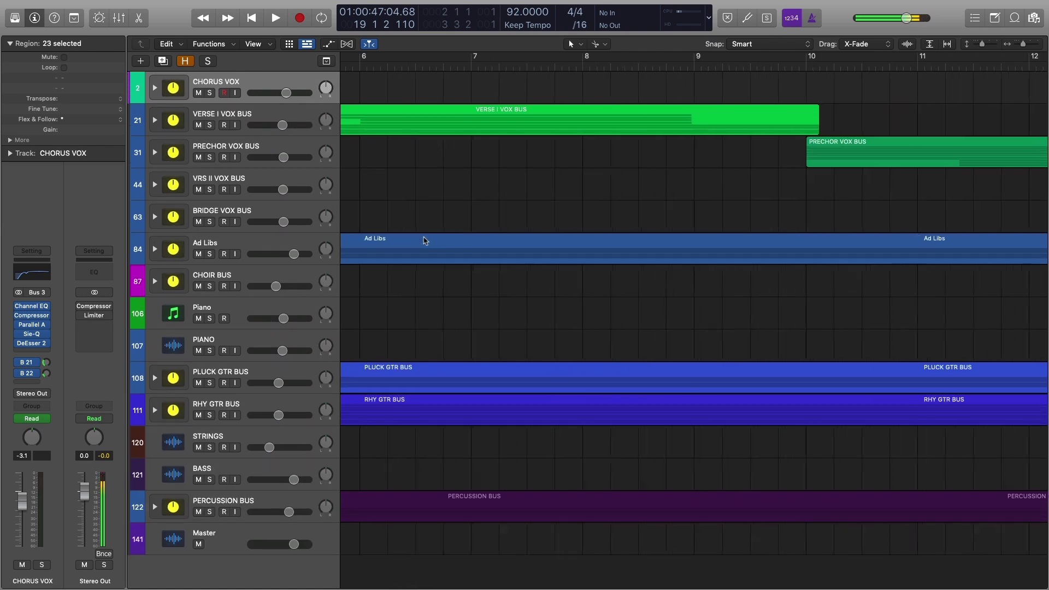
left_click(381, 65)
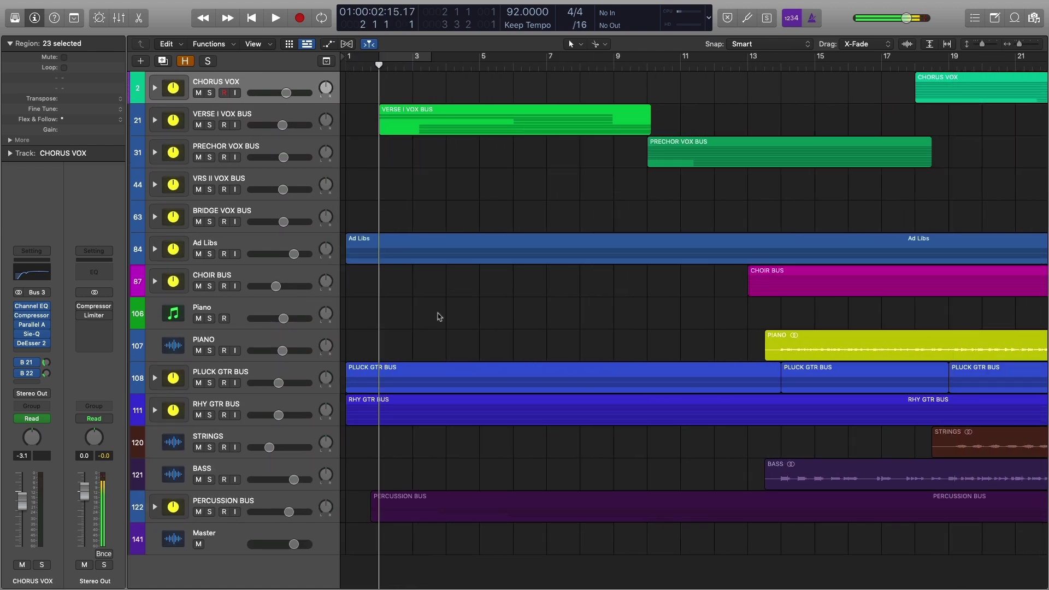
Inspect the channel strips of CHOIR BUS, Ad Libs, BRIDGE, VRS II, PRECHOR, CHORUS and VERSE I vocal buses
left_click(261, 279)
left_click(261, 246)
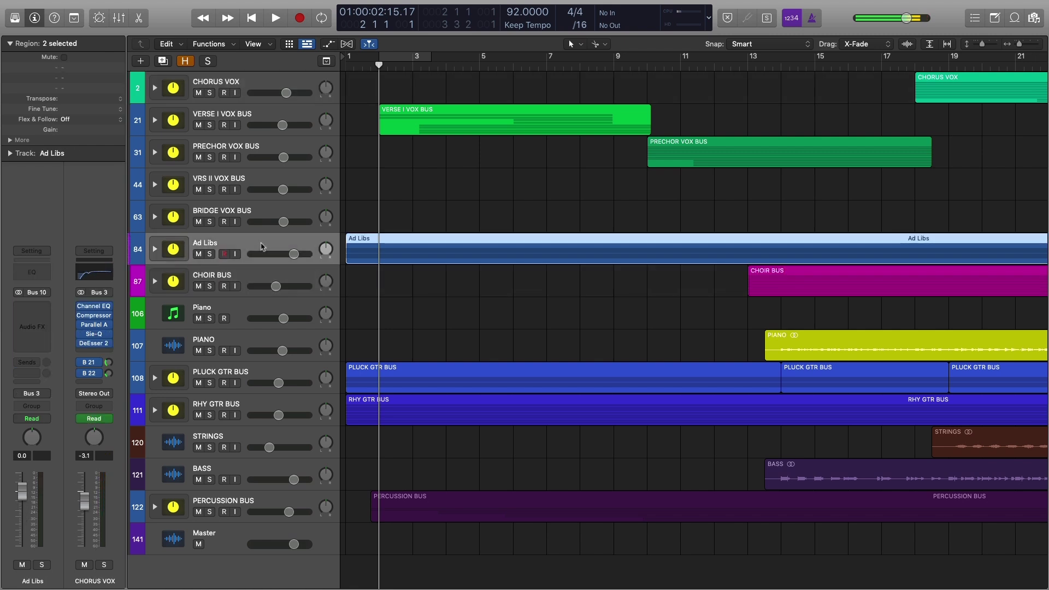
left_click(270, 215)
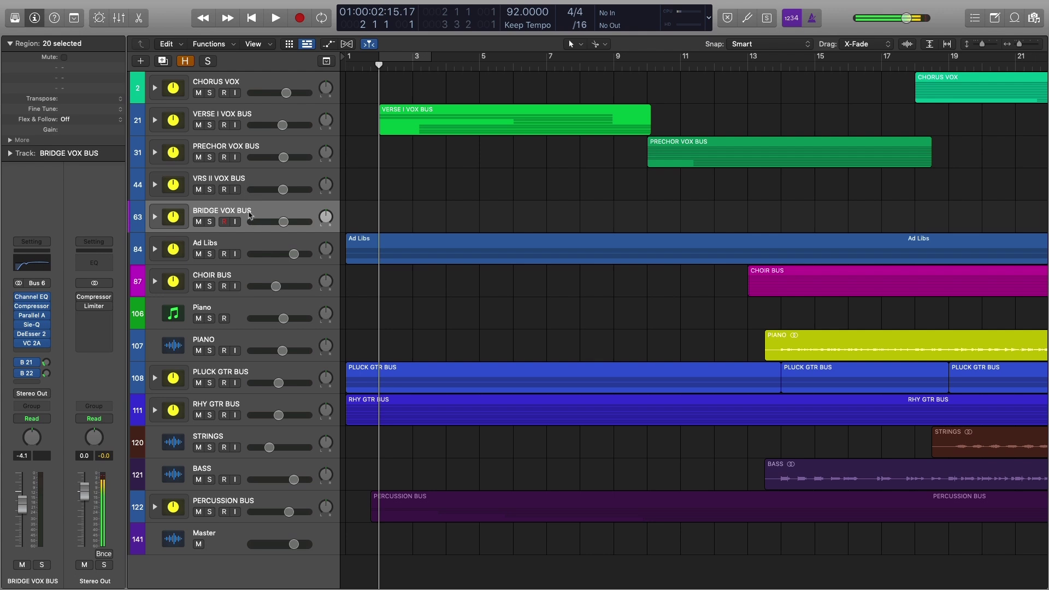
left_click(238, 186)
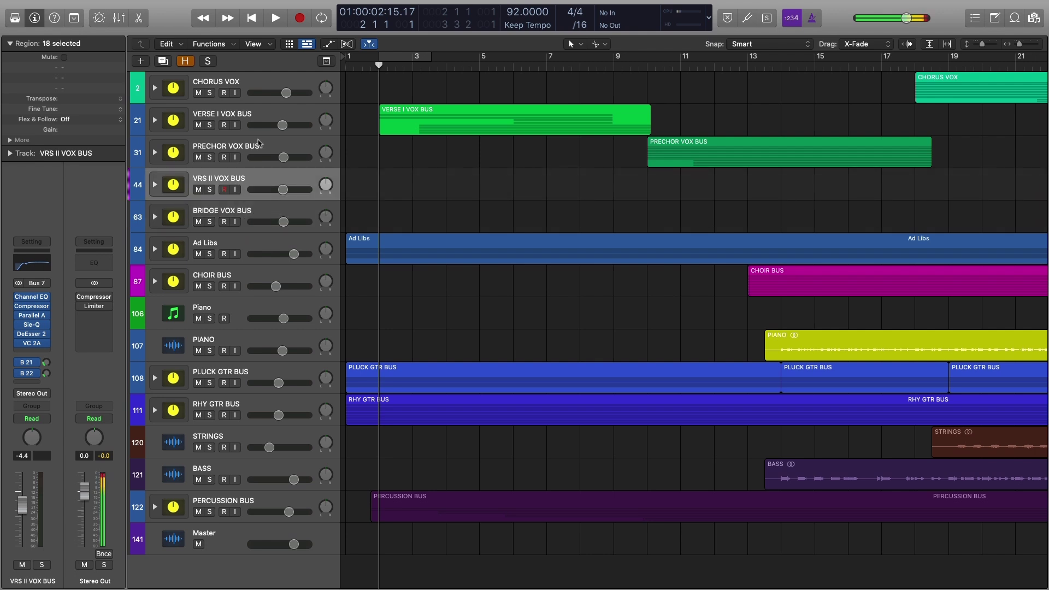
left_click(247, 149)
left_click(245, 84)
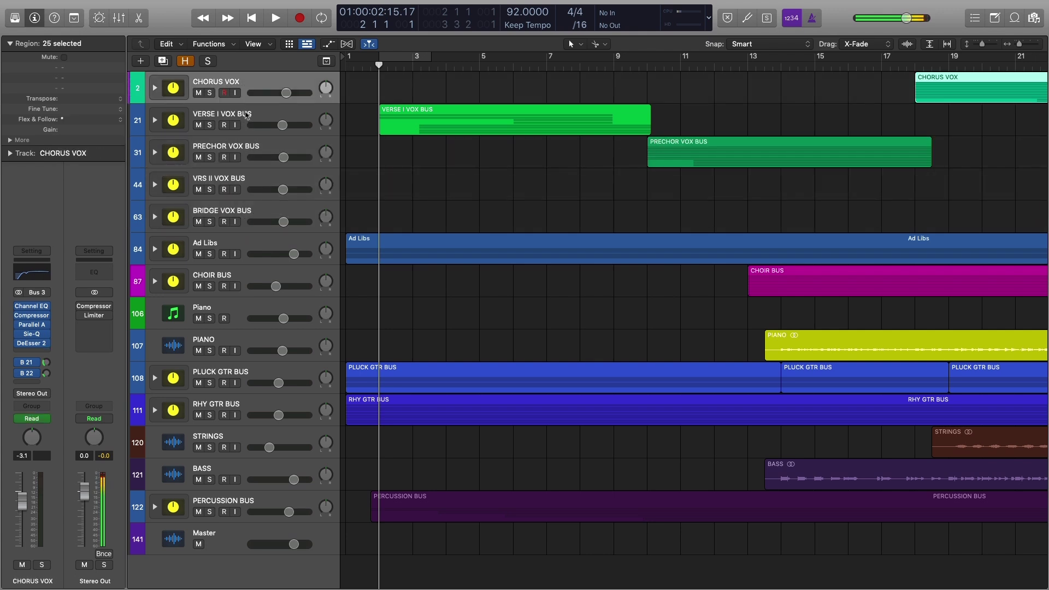
left_click(246, 117)
left_click(246, 149)
left_click(244, 183)
left_click(244, 212)
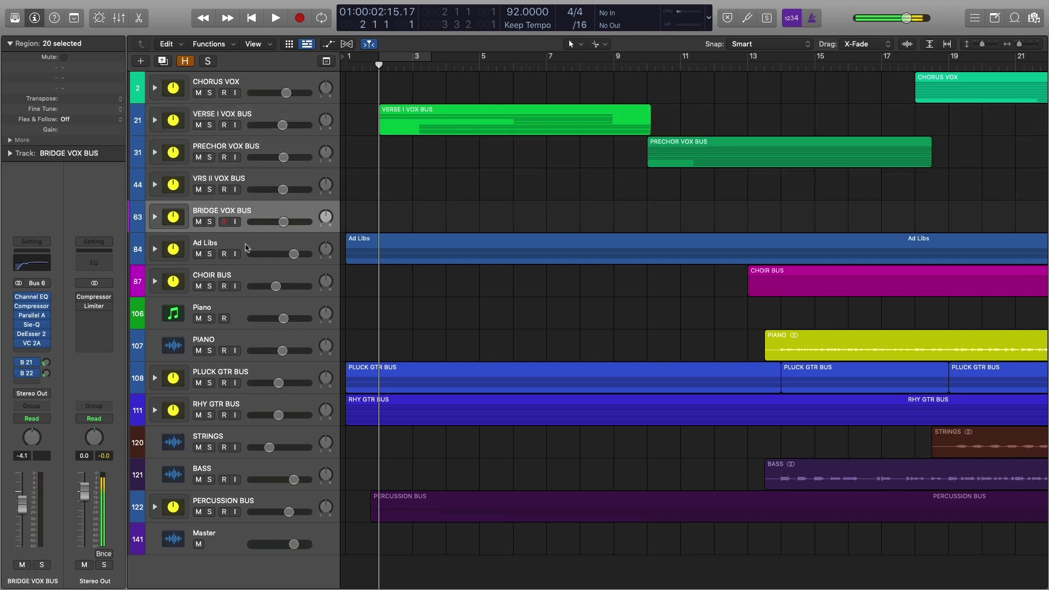
left_click(241, 280)
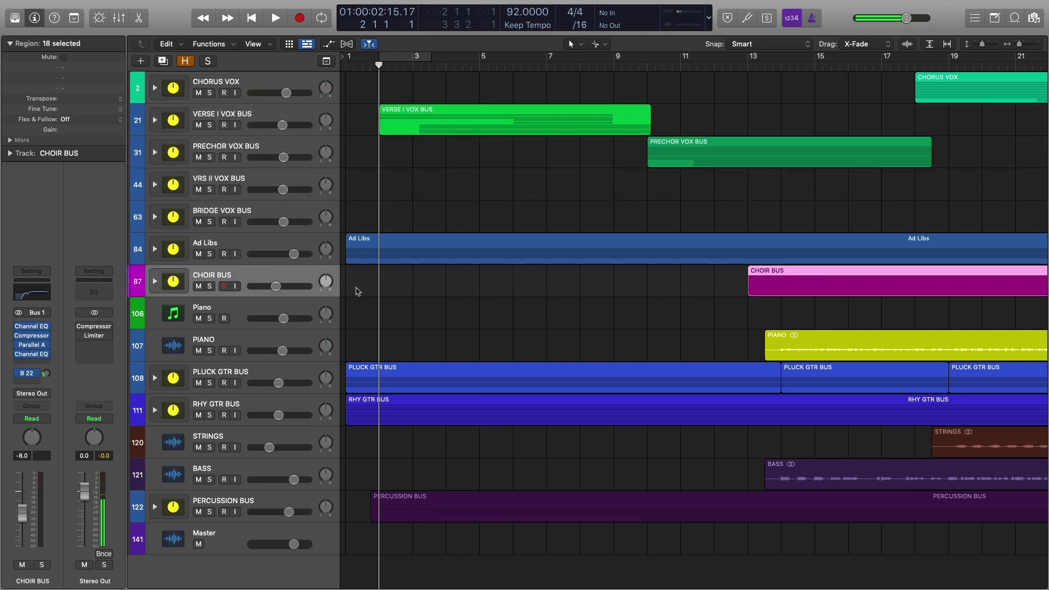
left_click(259, 115)
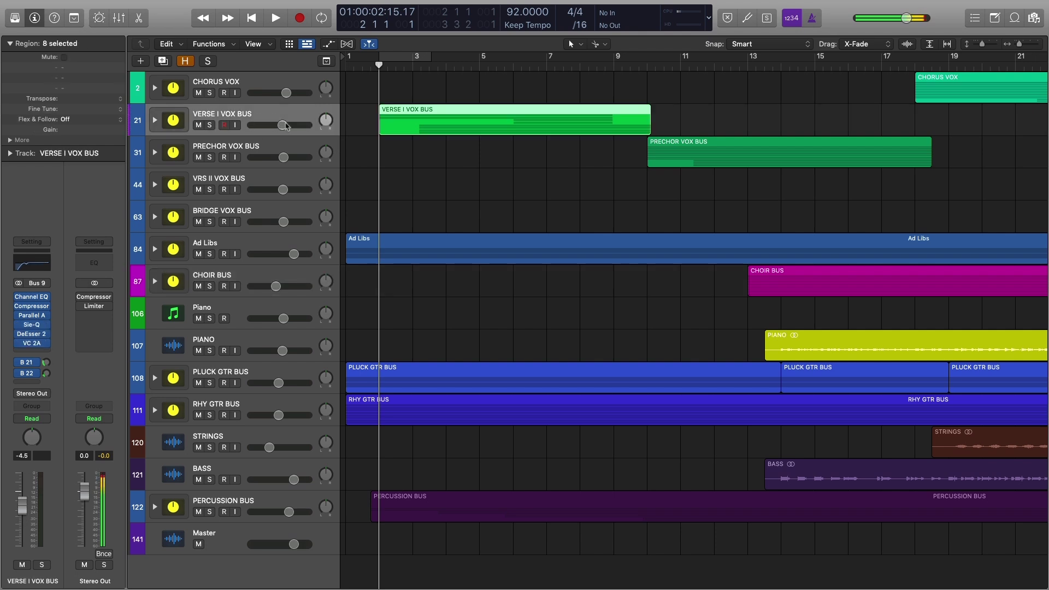
Insert Parallel Aggressor on track VRS I VOX 1BPM92 CMin, then fold the VERSE I VOX BUS stack
left_click(155, 121)
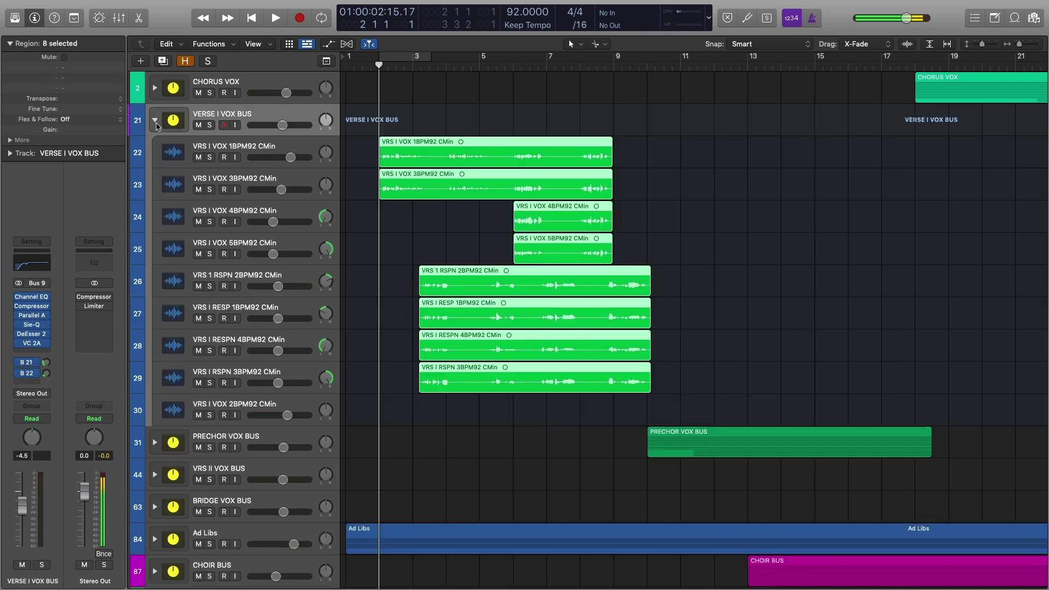
left_click(229, 147)
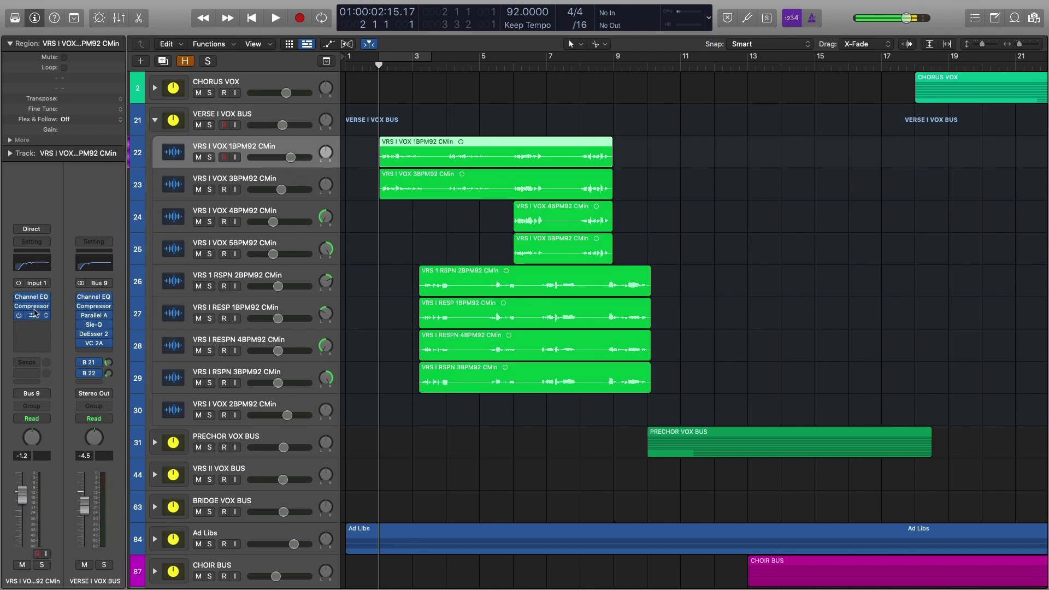
mouse_move(32, 309)
key("v")
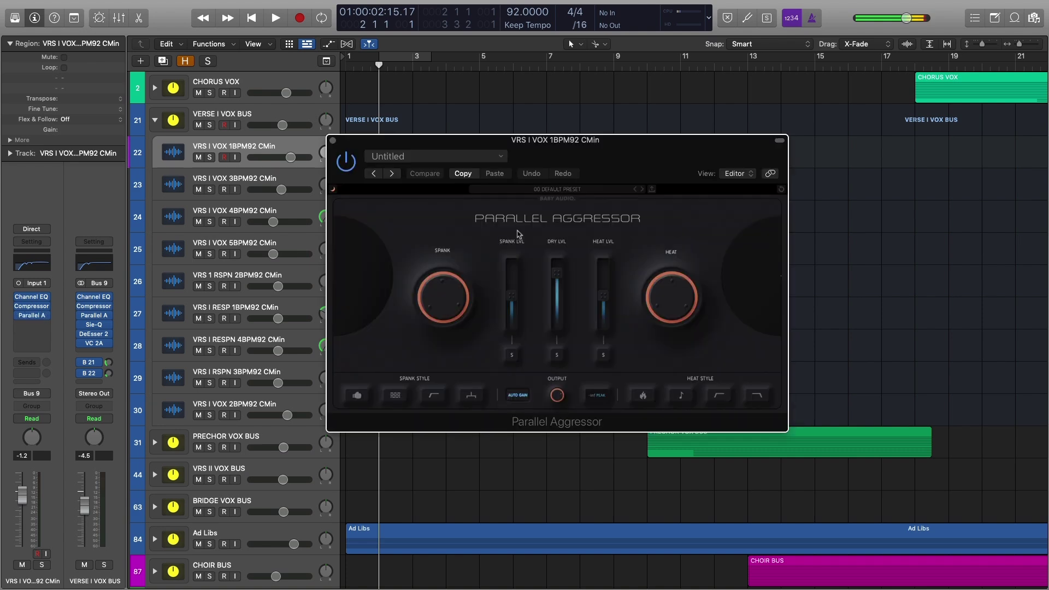
left_click(333, 140)
left_click(155, 122)
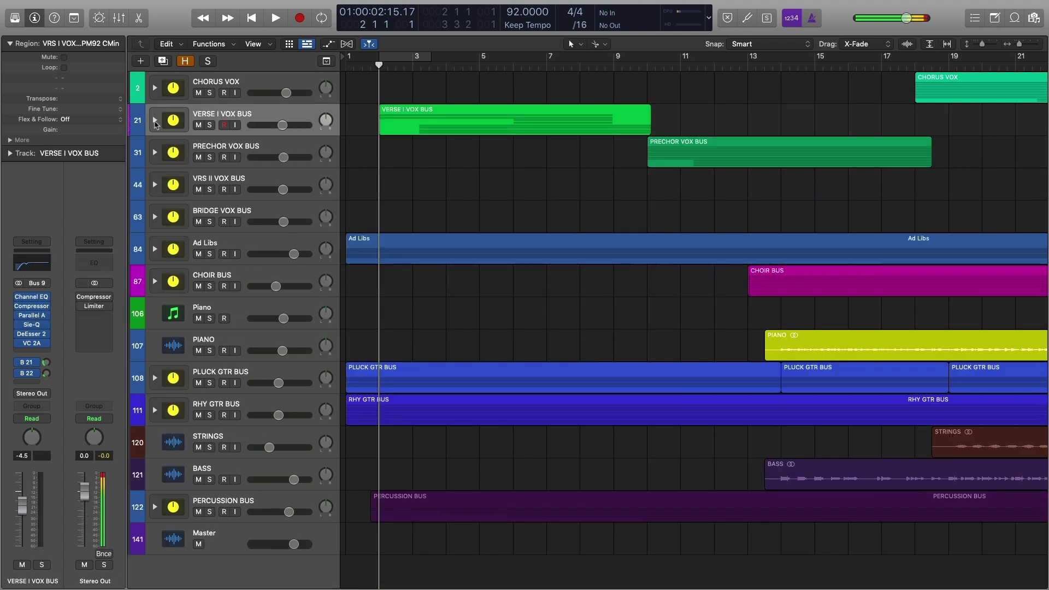
View the verse bus's B 21 Vox Small Verb and B 22 East West Verb returns, then toggle cycle
left_click(259, 120)
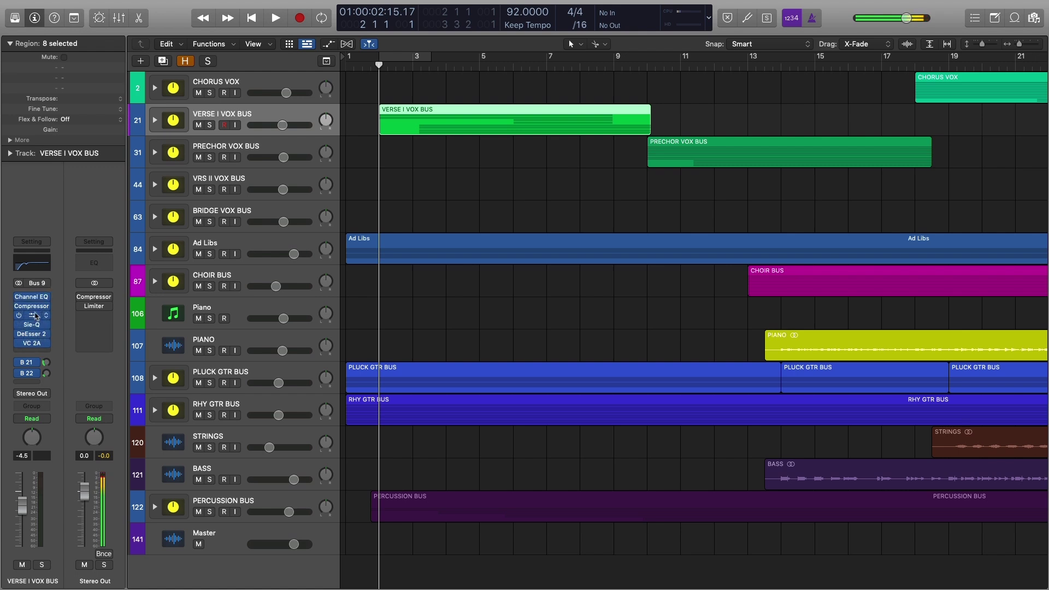
left_click(46, 363)
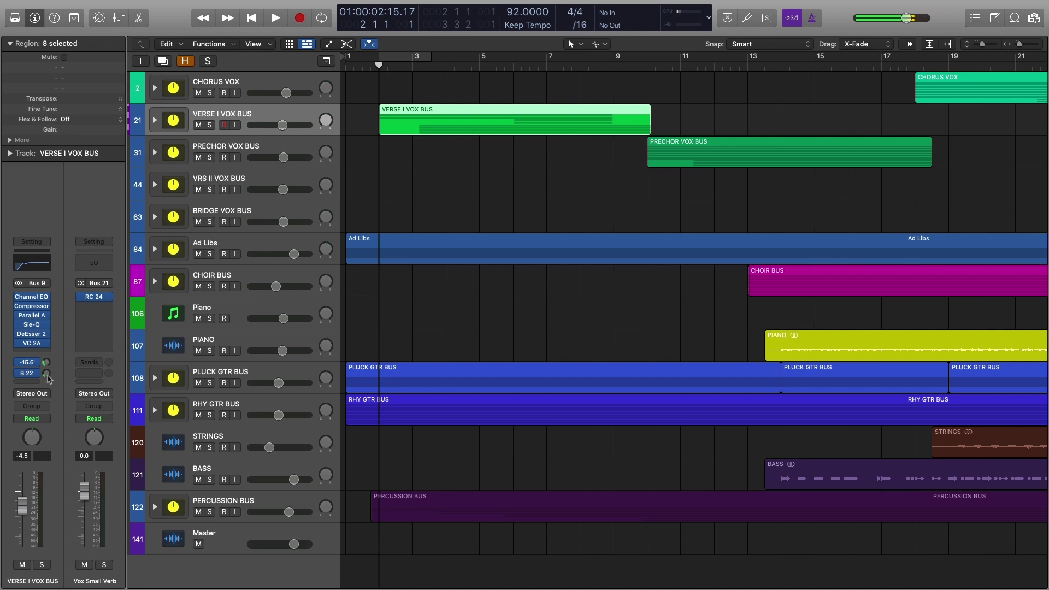
left_click(46, 373)
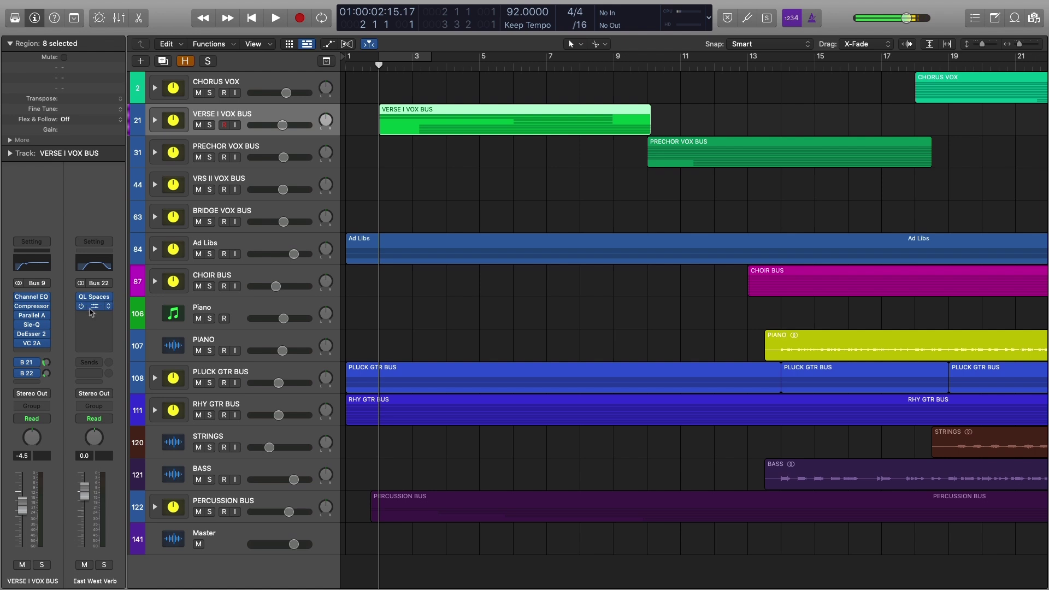
key("c")
left_click(417, 64)
Solo the expanded CHORUS VOX stack and play it from bar 18, then unsolo it
left_click(218, 82)
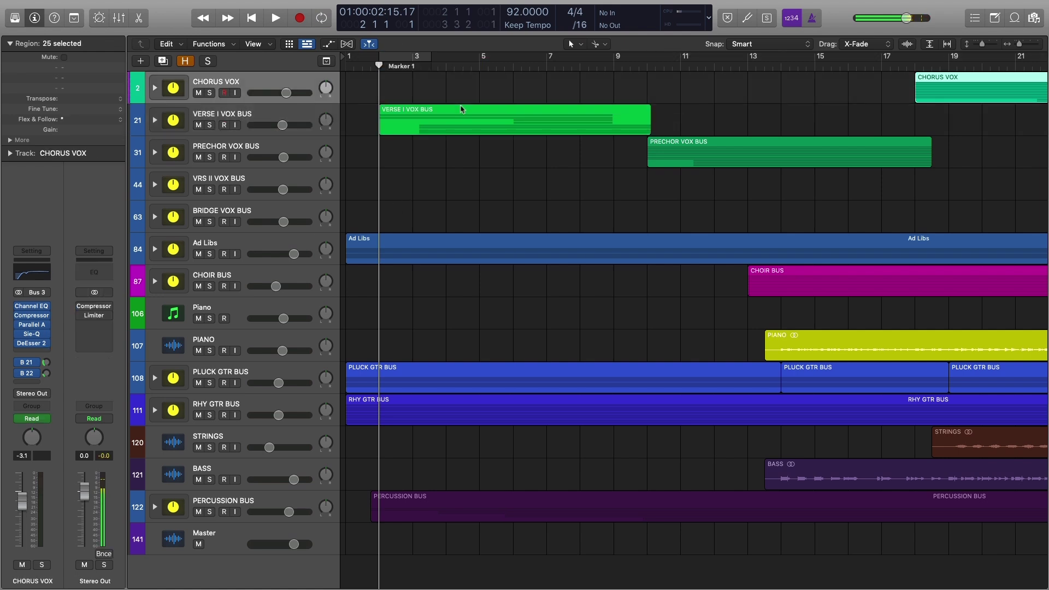
scroll(565, 79, "right", 10)
left_click(528, 65)
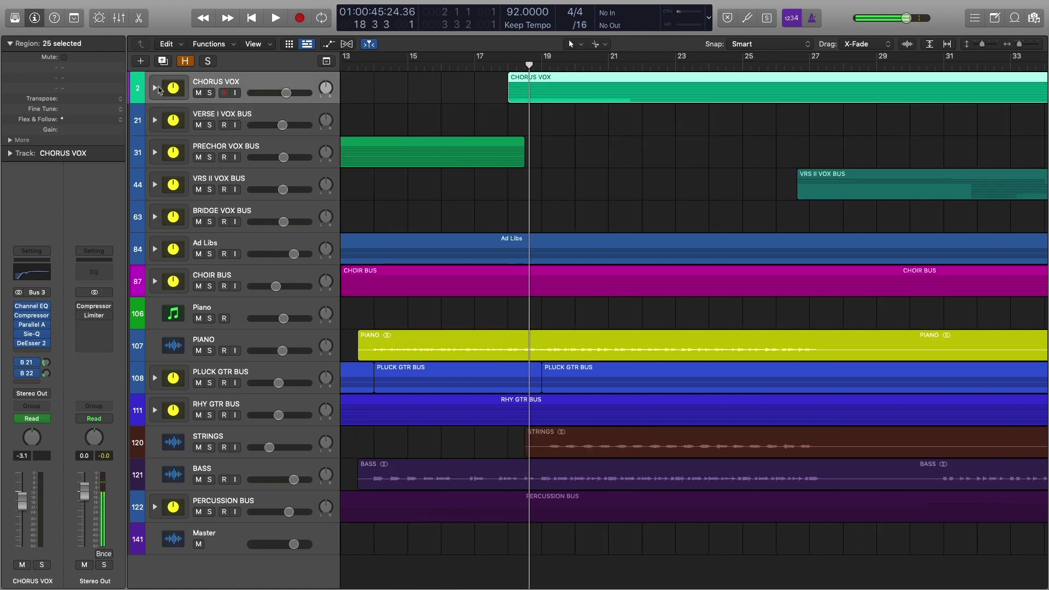
left_click(155, 88)
key("space")
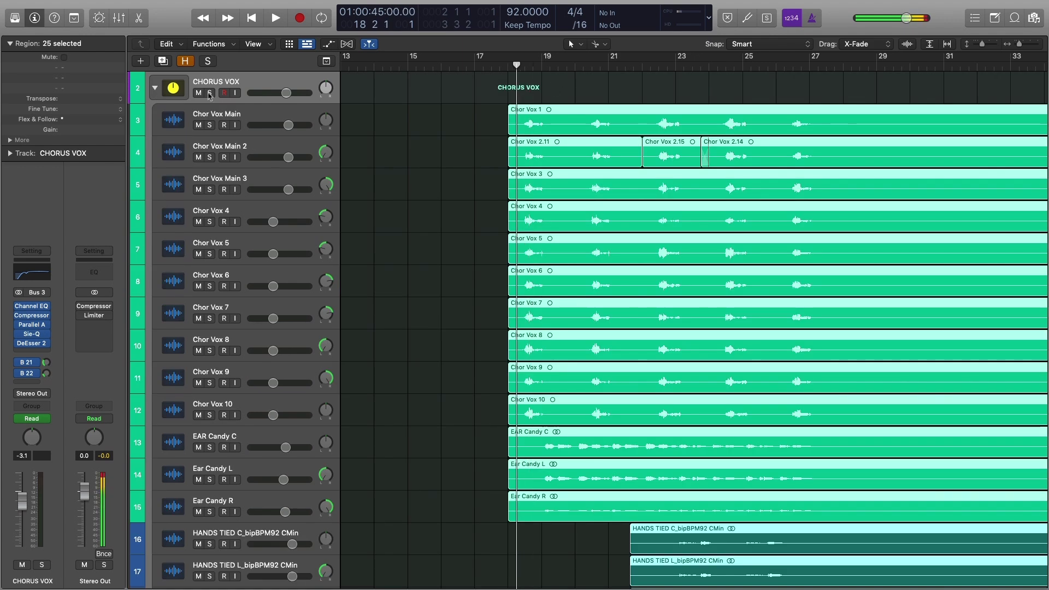
left_click(209, 93)
key("space")
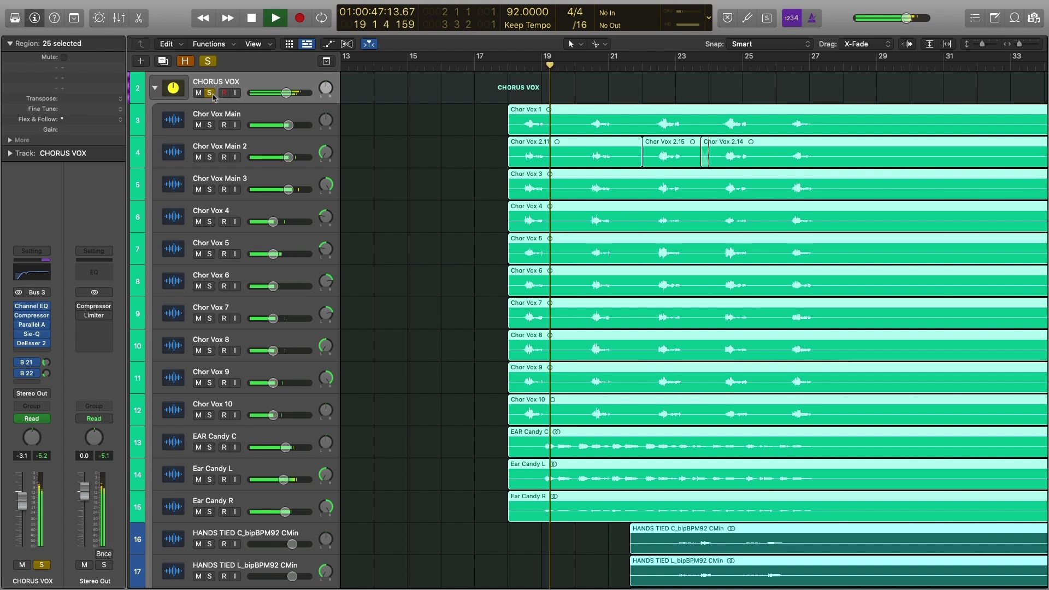
key("space")
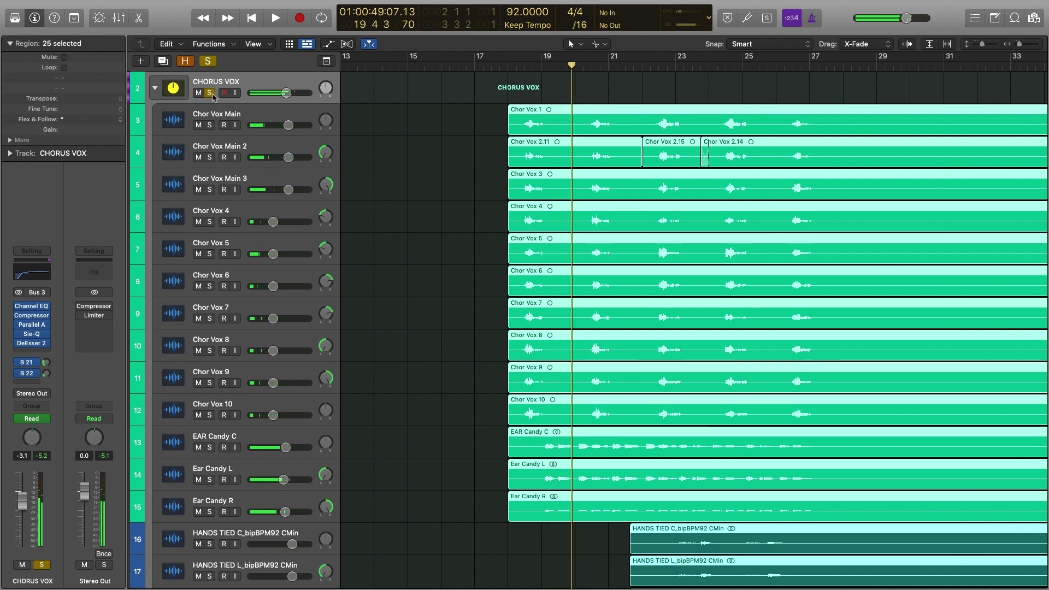
left_click(209, 93)
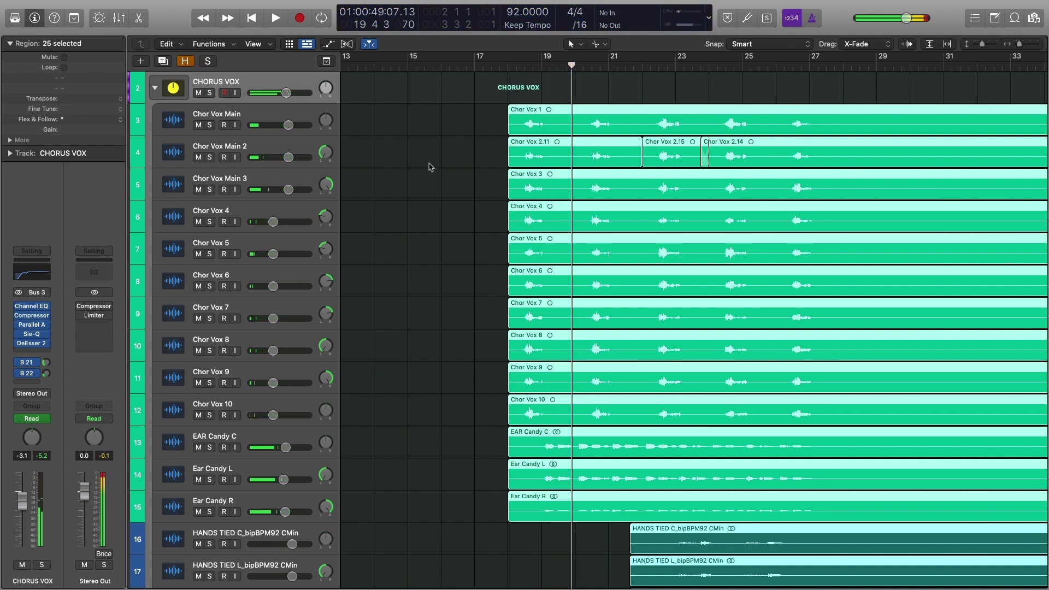
Deselect the chorus regions, fold the CHORUS VOX stack, and fit the whole song in view
left_click(254, 86)
left_click(155, 88)
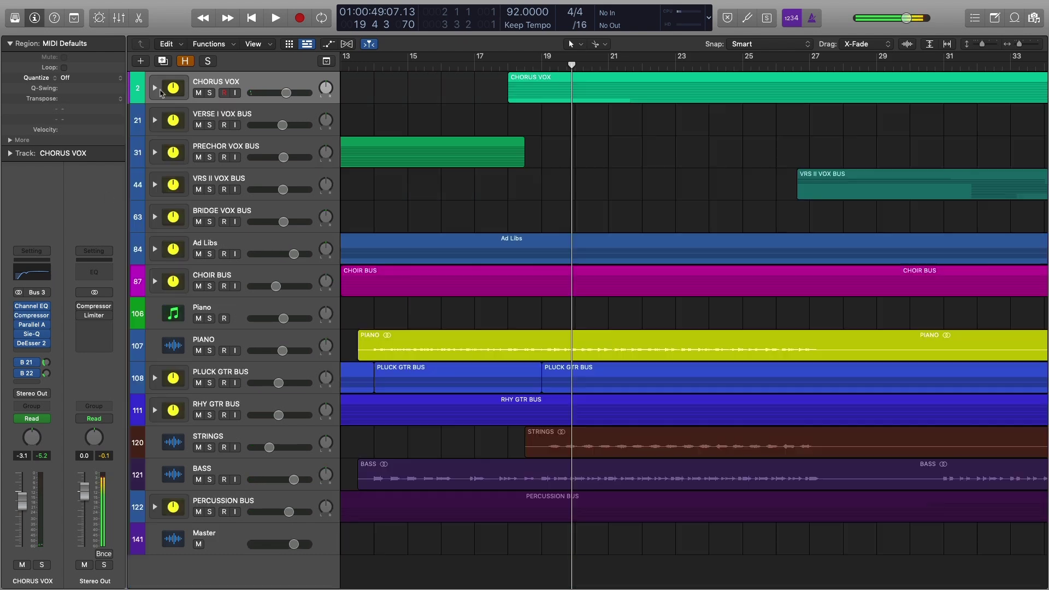
key("a")
key("a")
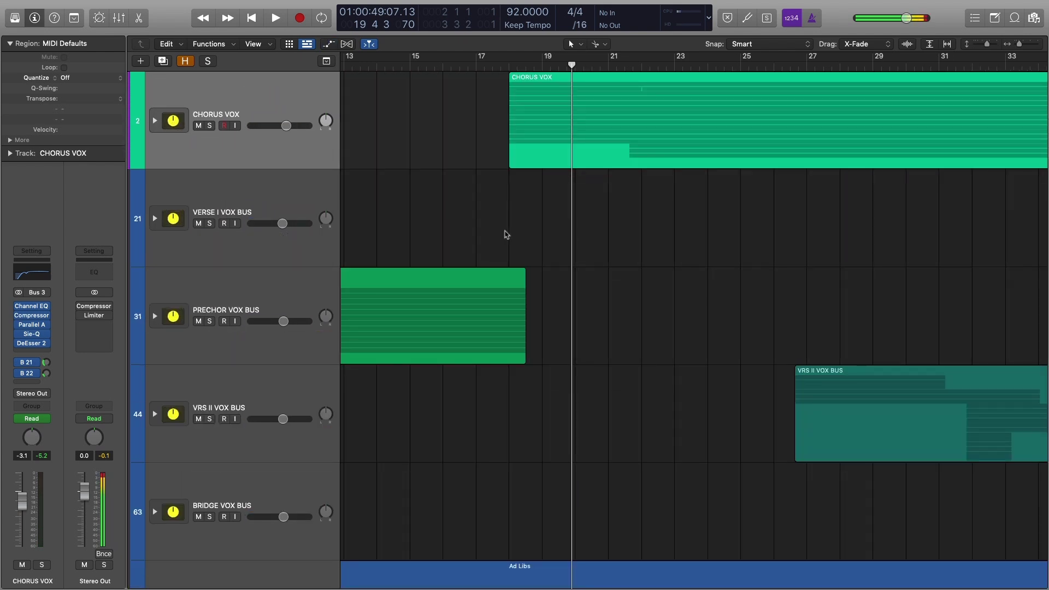
key("z")
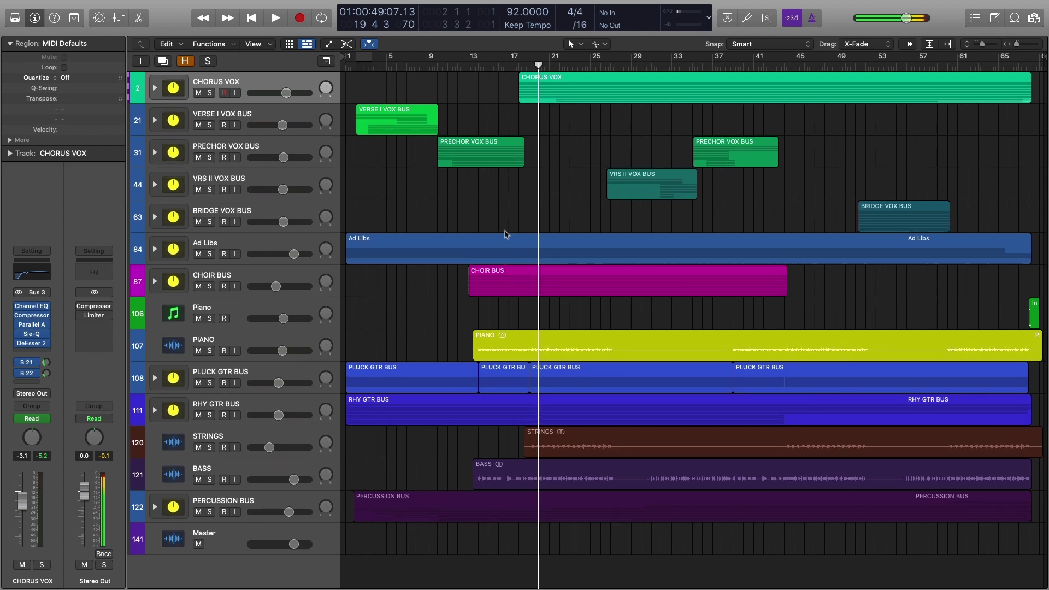